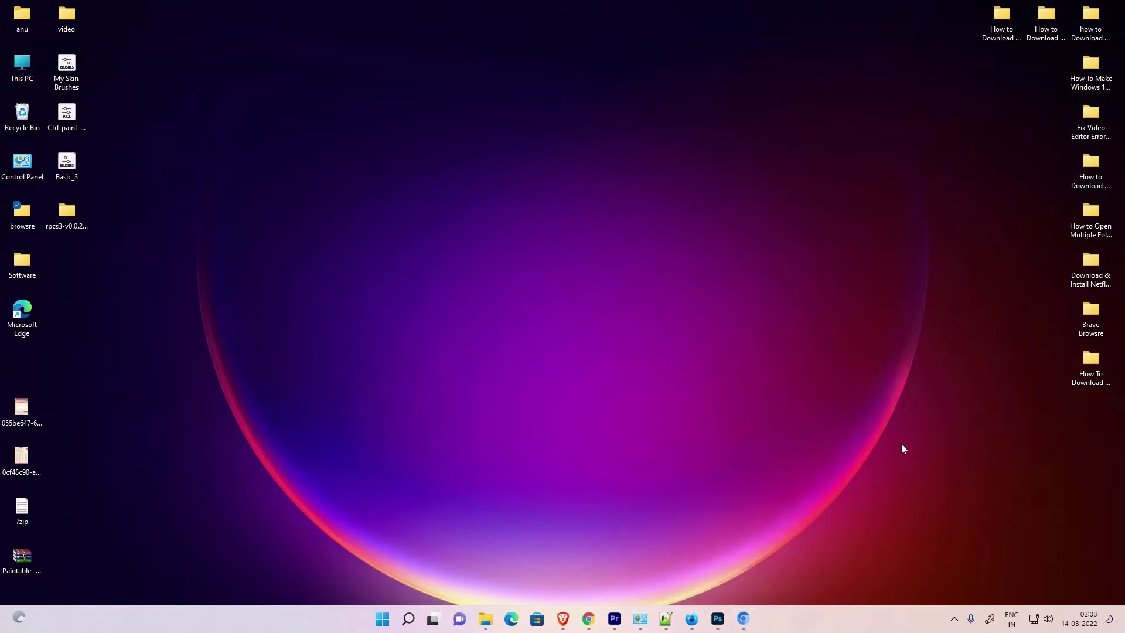
Bring up Chrome on demoair.wondershare.com and highlight its site address and page heading.
click(743, 618)
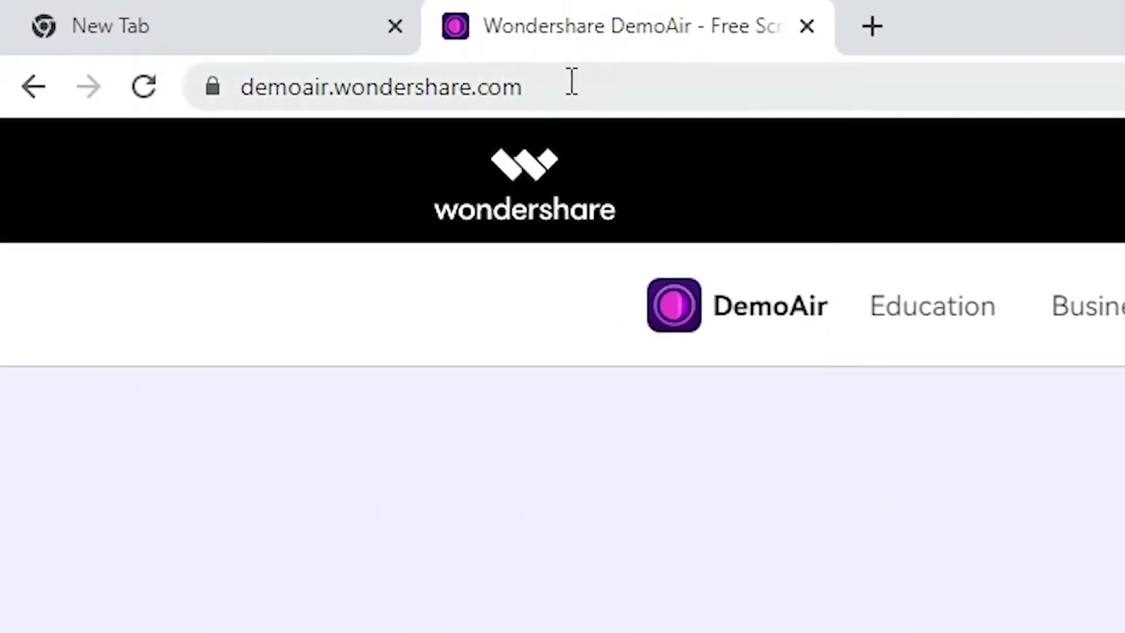
drag(310, 46, 107, 52)
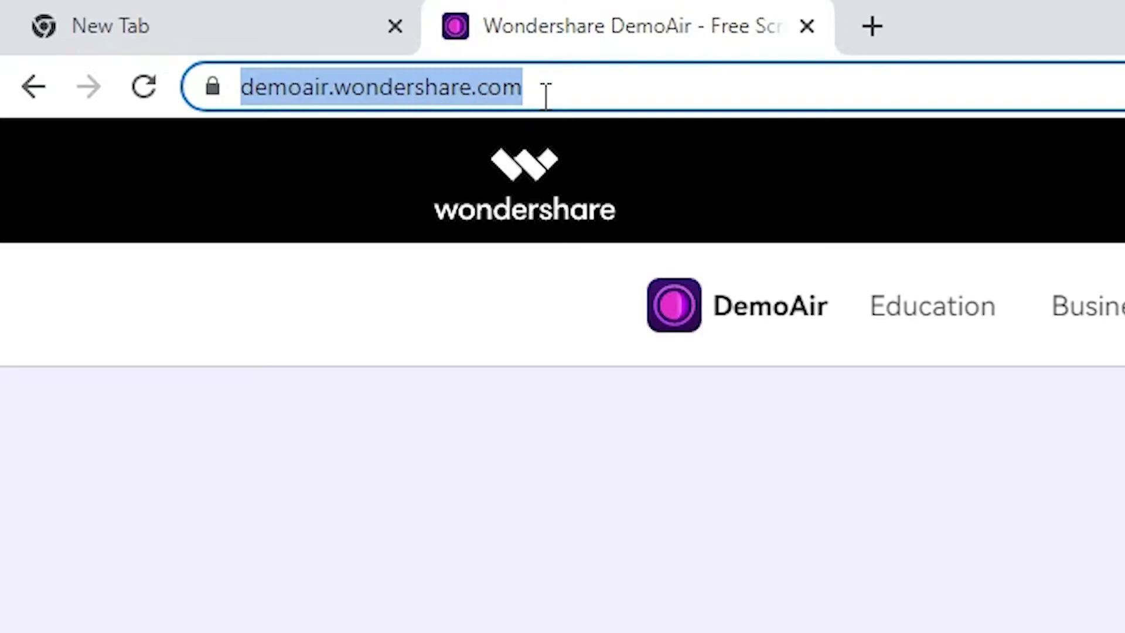
key(ctrl+a)
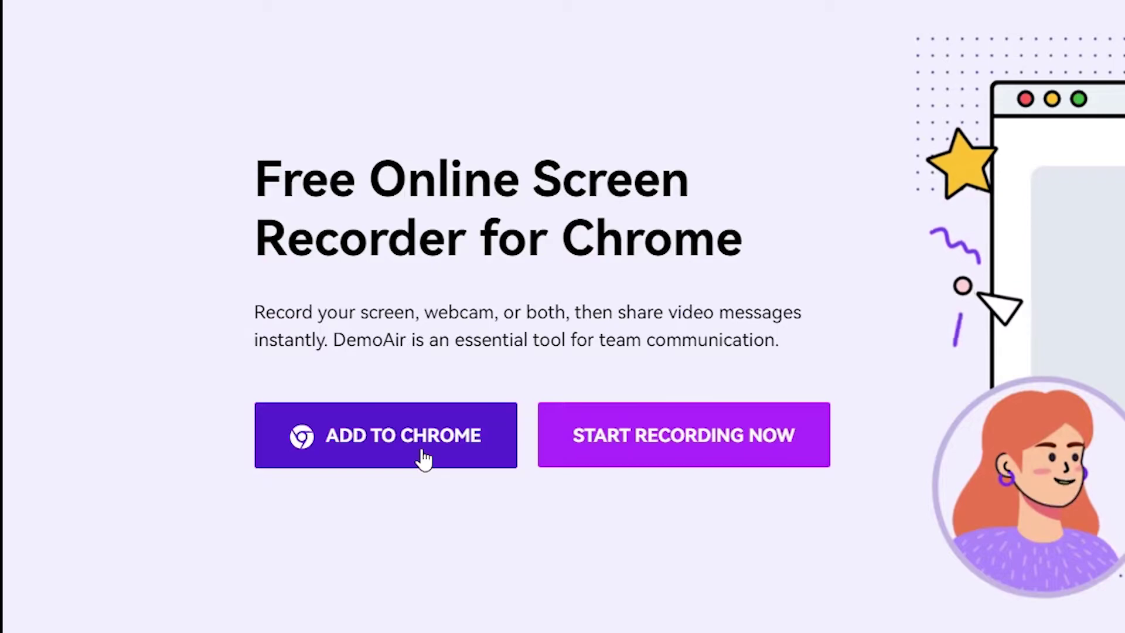
drag(255, 179, 302, 178)
drag(563, 179, 751, 252)
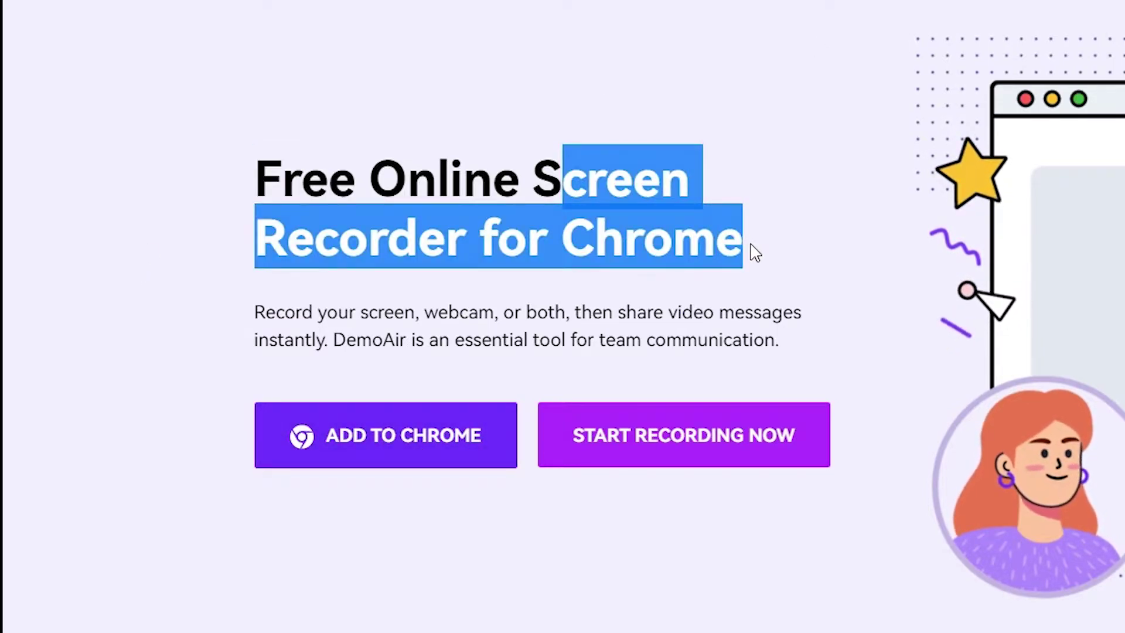
click(755, 252)
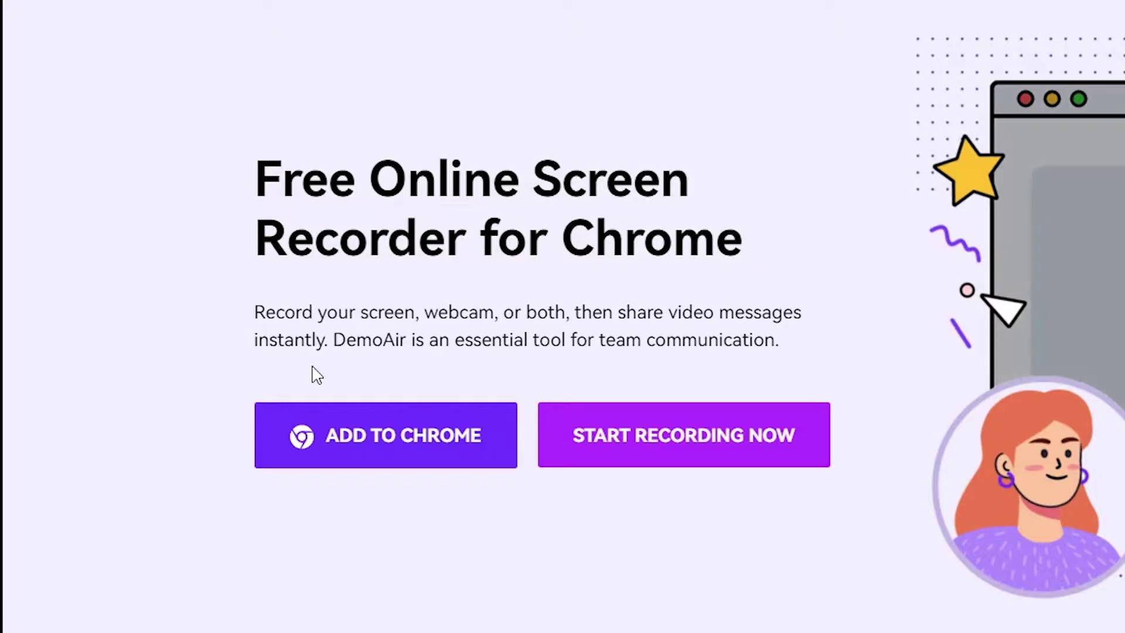
Add the Wondershare DemoAir - Screen Recorder extension to Chrome from the Chrome Web Store.
click(337, 456)
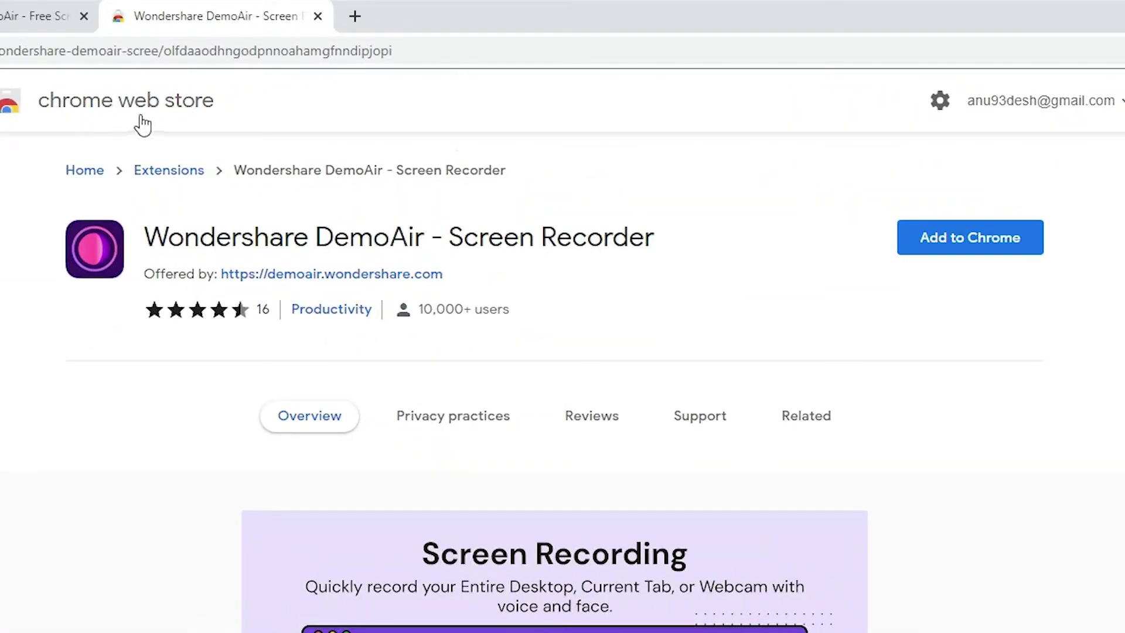
click(1009, 249)
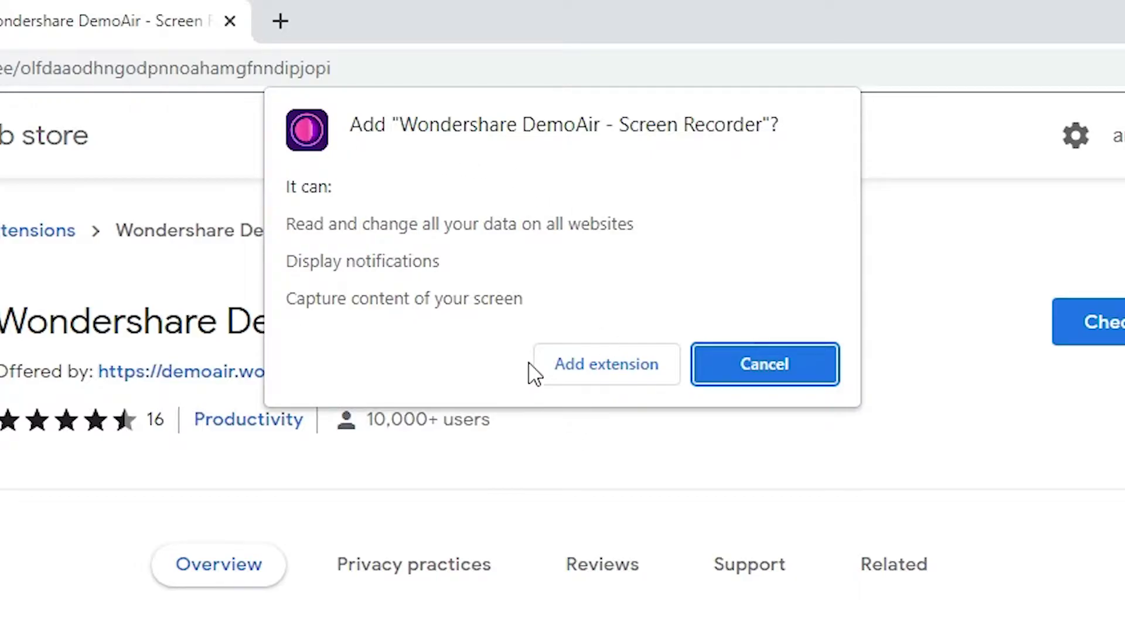
click(609, 365)
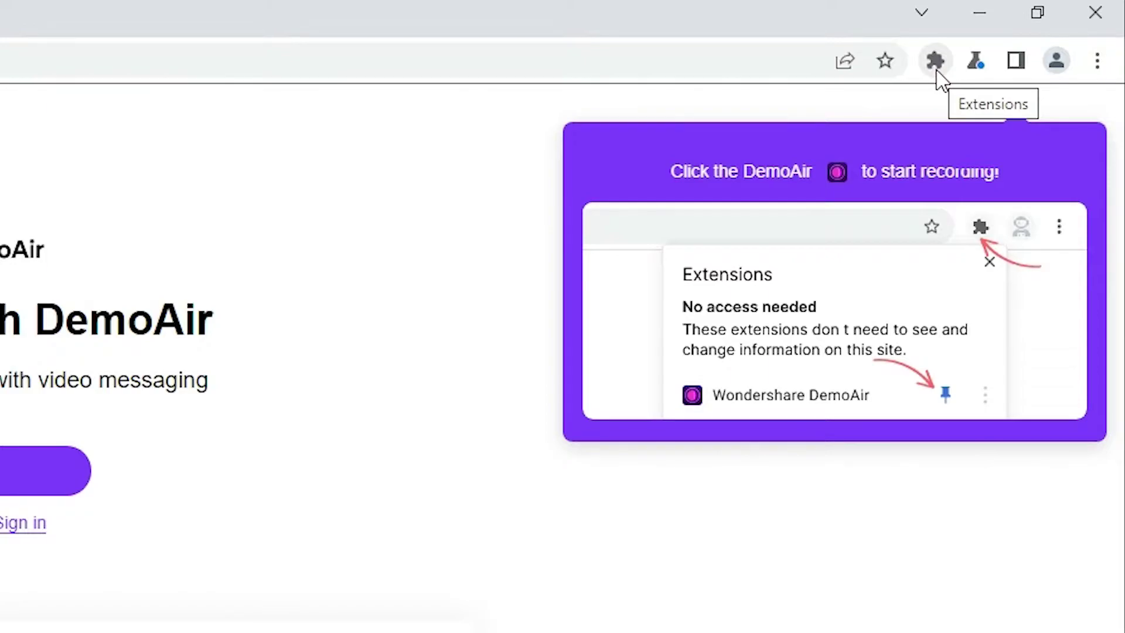
Open the DemoAir recorder panel from the extensions menu, then the Manage extensions page.
click(935, 61)
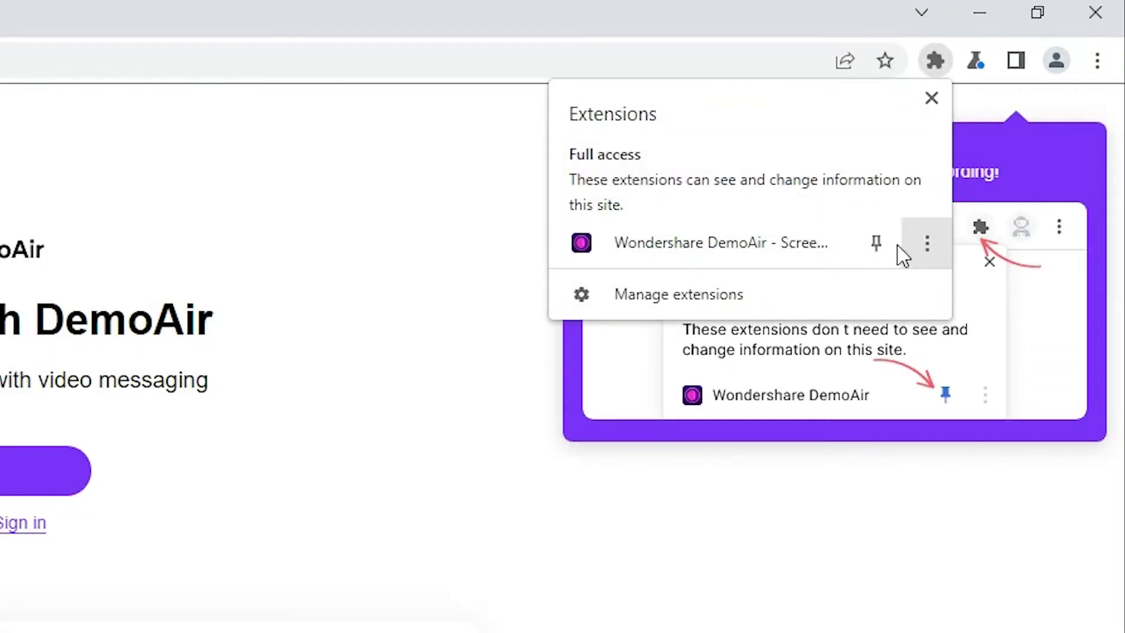
click(731, 242)
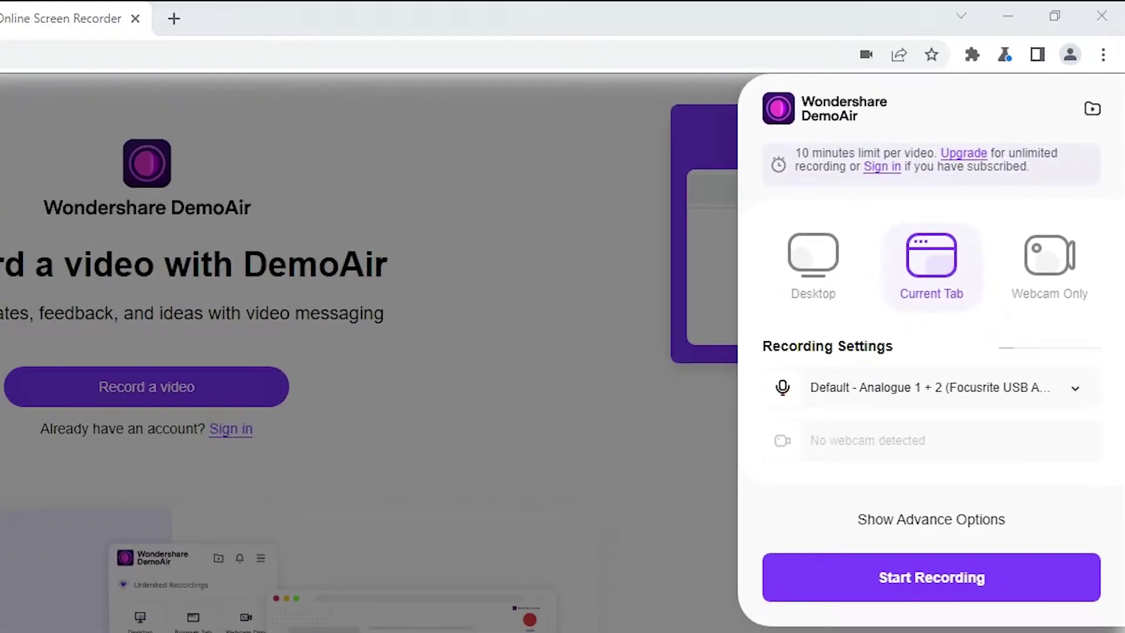
click(972, 58)
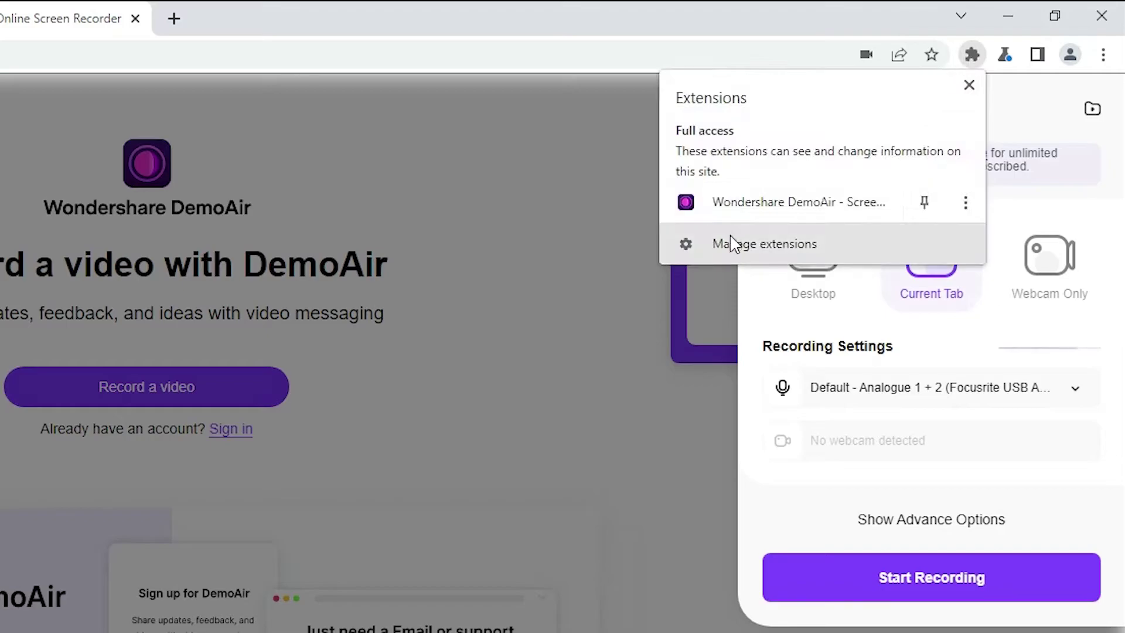
click(803, 243)
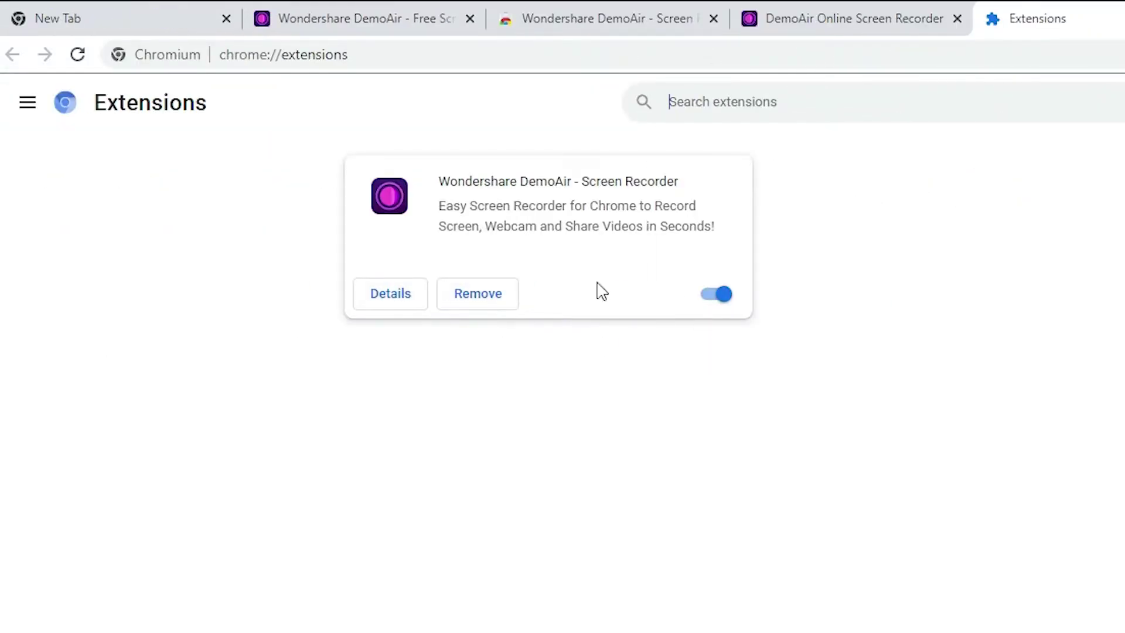
Toggle the DemoAir extension off and back on, leaving it enabled, and return to the DemoAir tab.
click(722, 298)
click(709, 300)
click(710, 304)
click(716, 298)
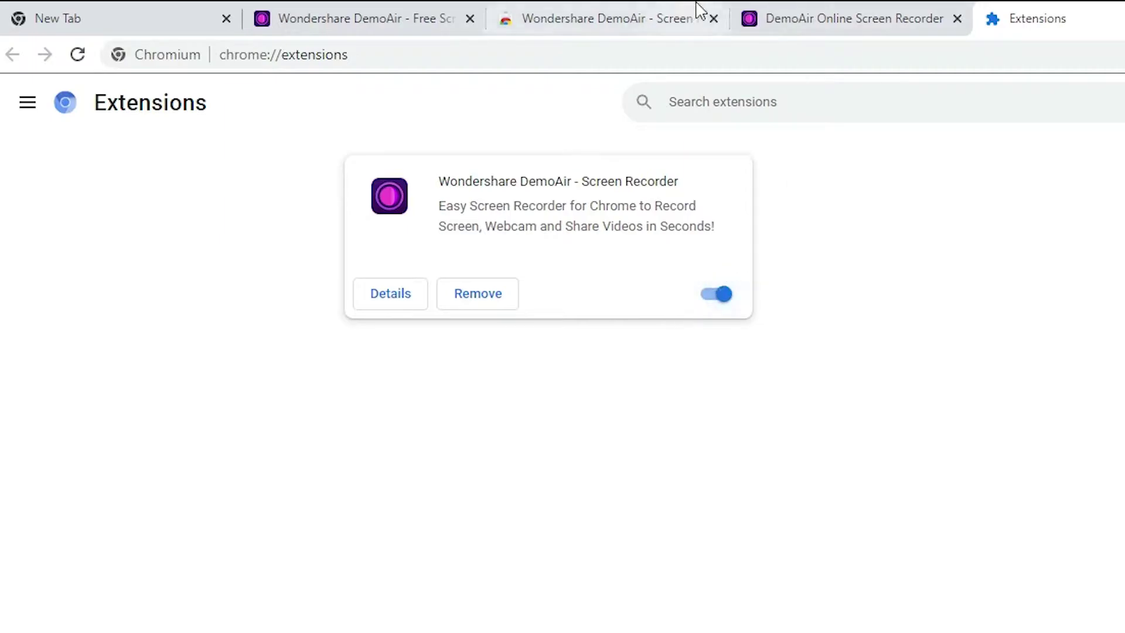
click(832, 13)
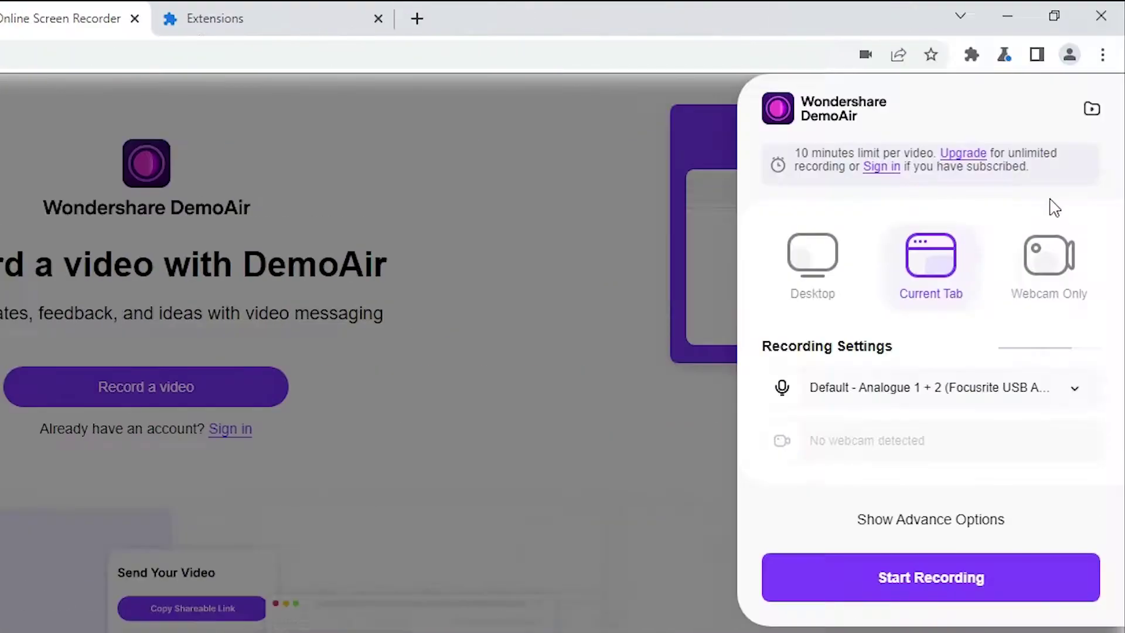
Pin the DemoAir extension to the Chrome toolbar.
click(969, 58)
click(968, 201)
click(972, 55)
click(972, 56)
click(971, 55)
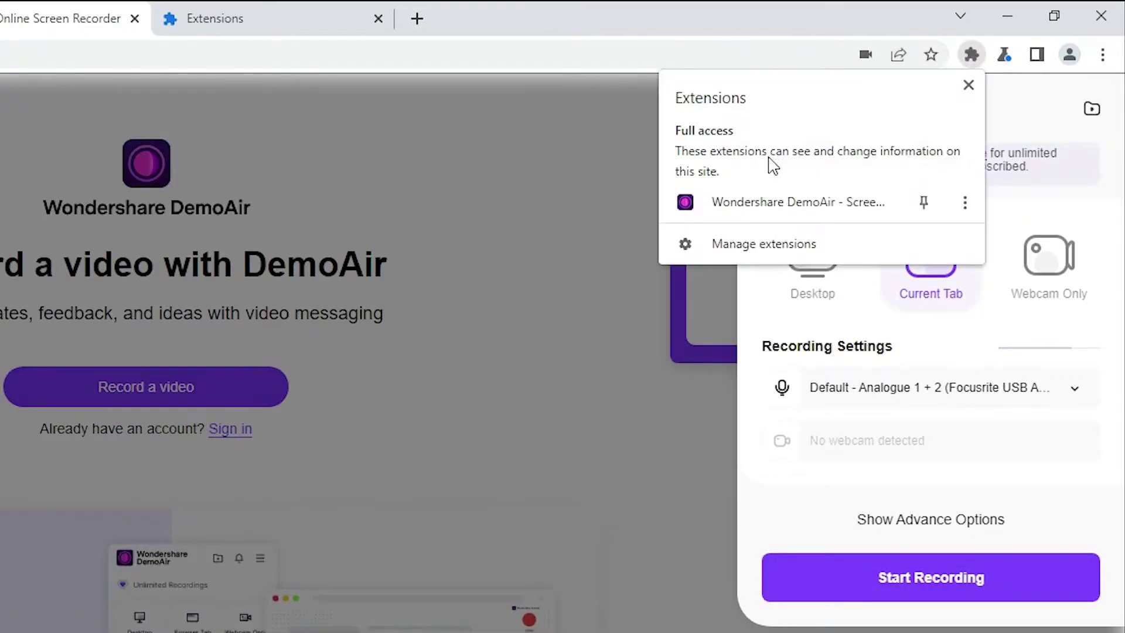
click(694, 196)
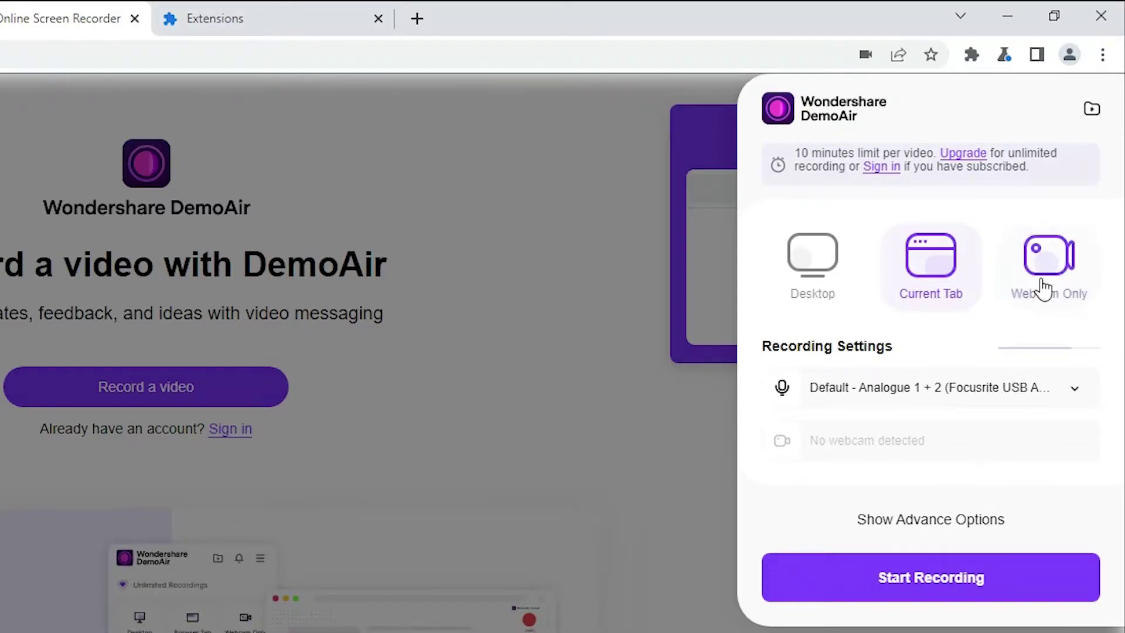
Switch the recorder to Desktop mode and keep the Default Focusrite microphone.
click(797, 287)
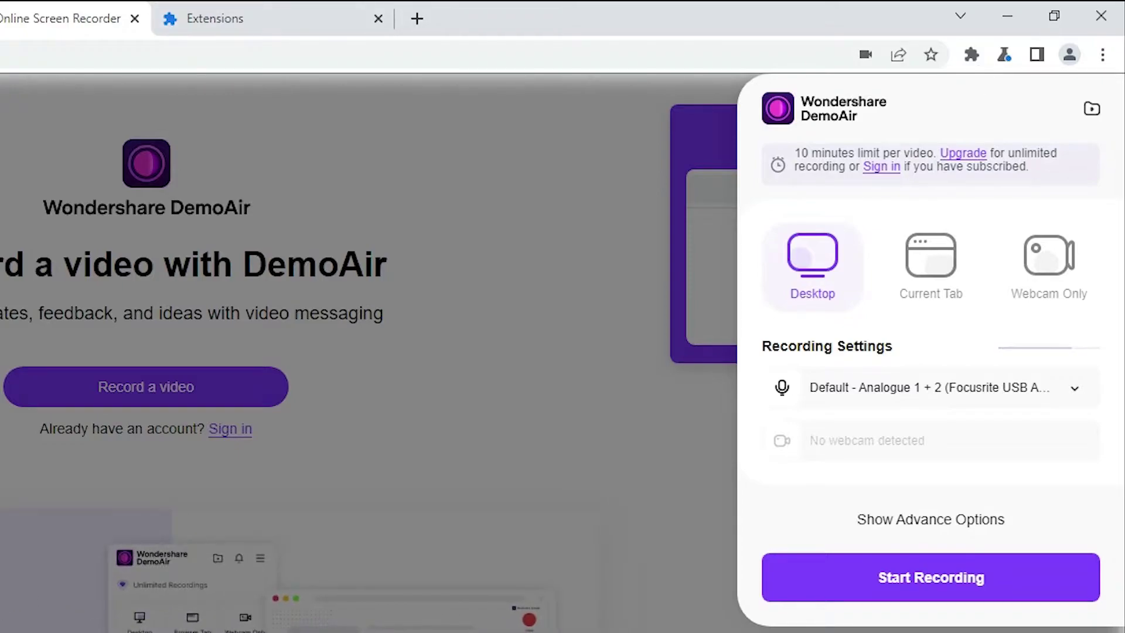
click(877, 392)
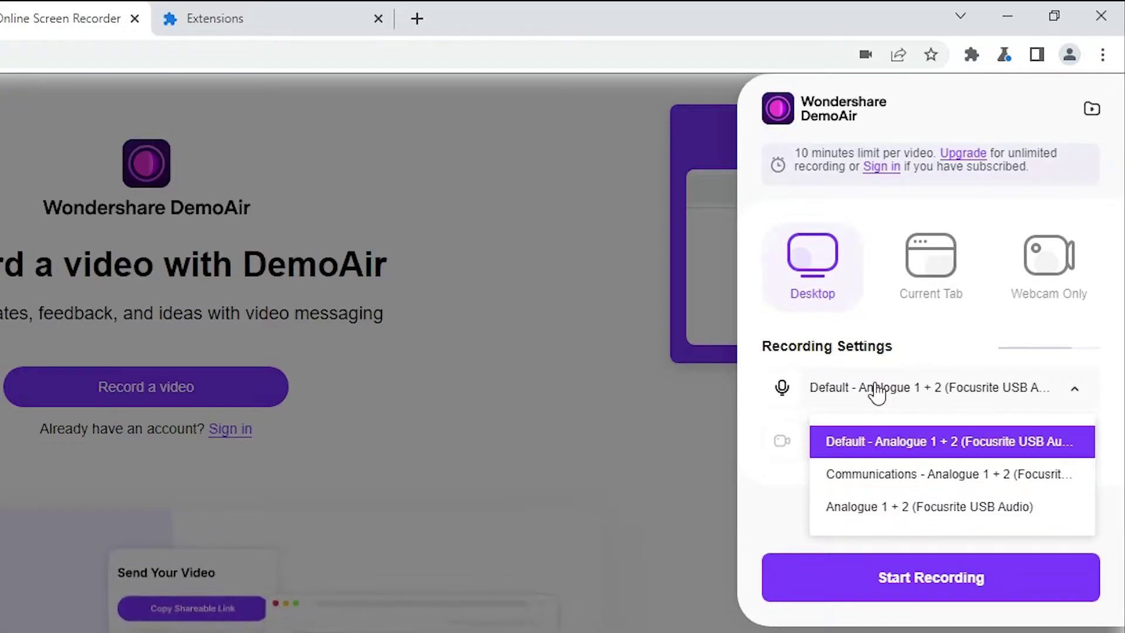
click(1008, 447)
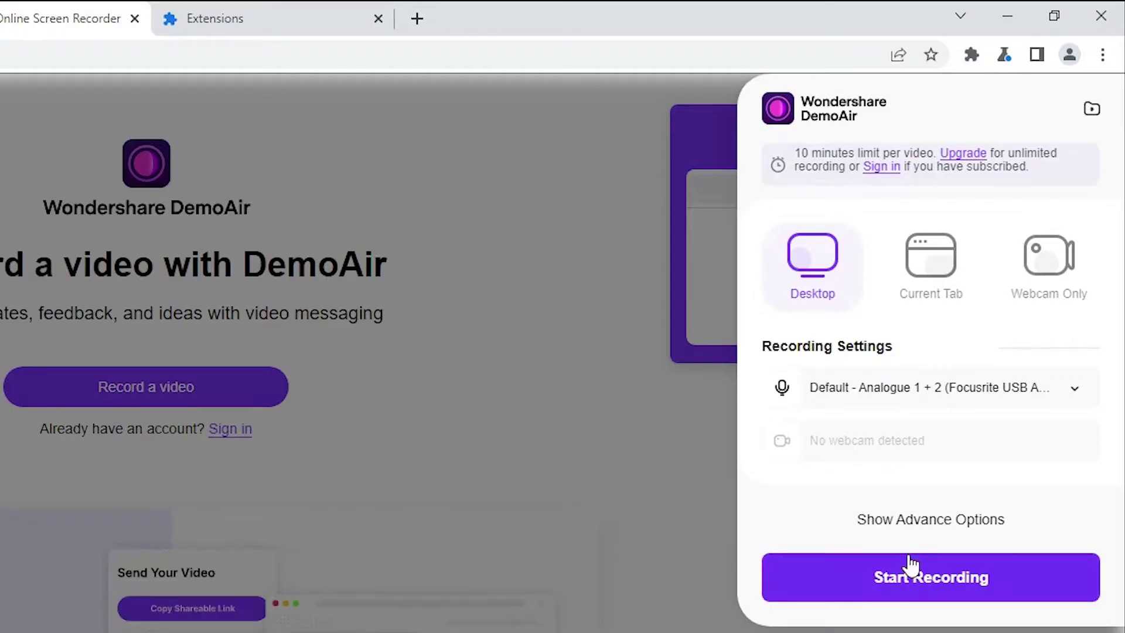
Start a DemoAir recording that shares the Entire screen with system audio.
click(907, 589)
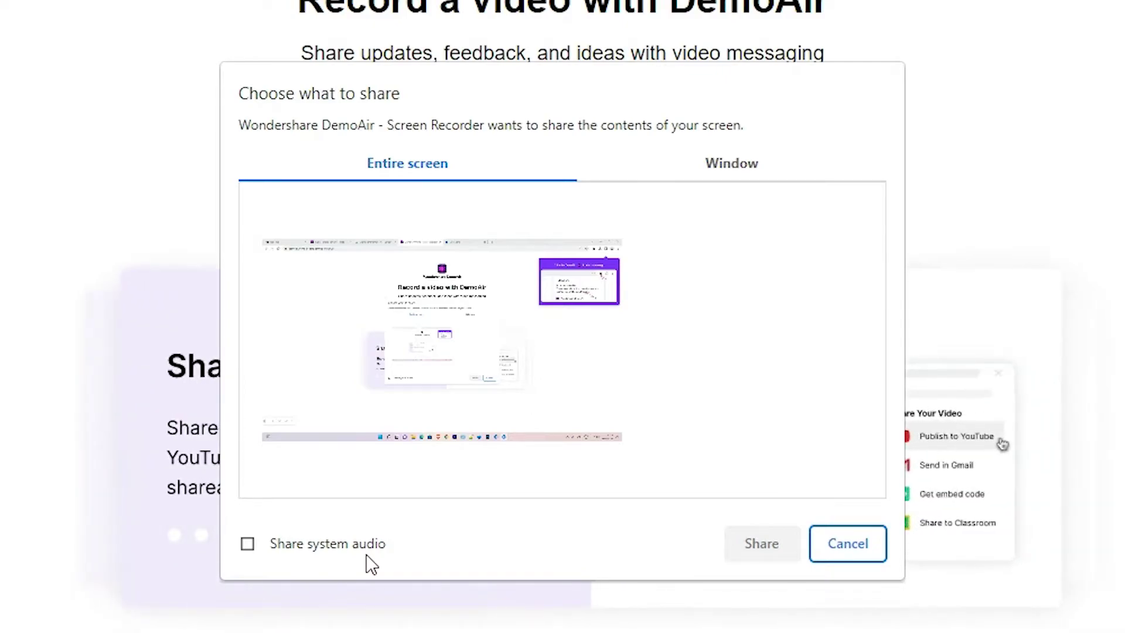
click(246, 544)
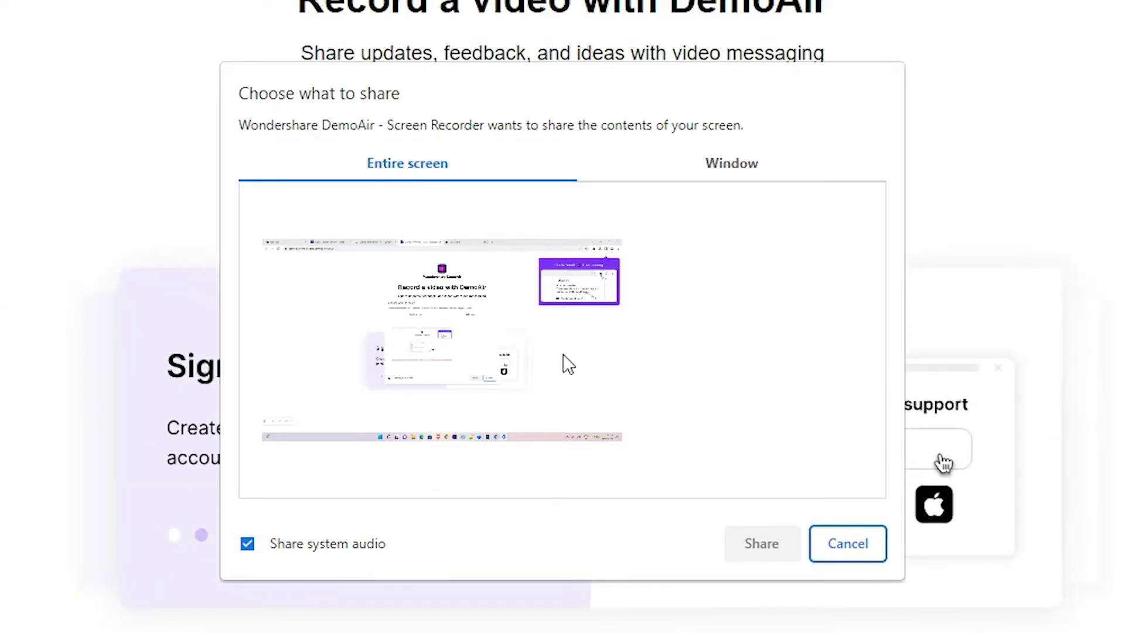
click(734, 172)
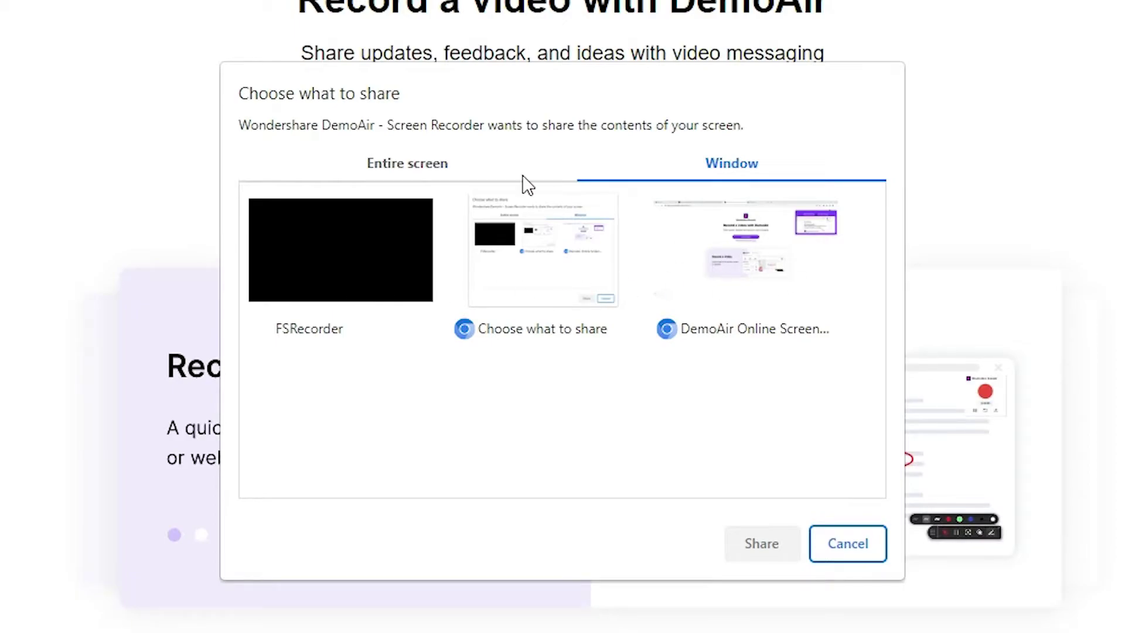
click(437, 167)
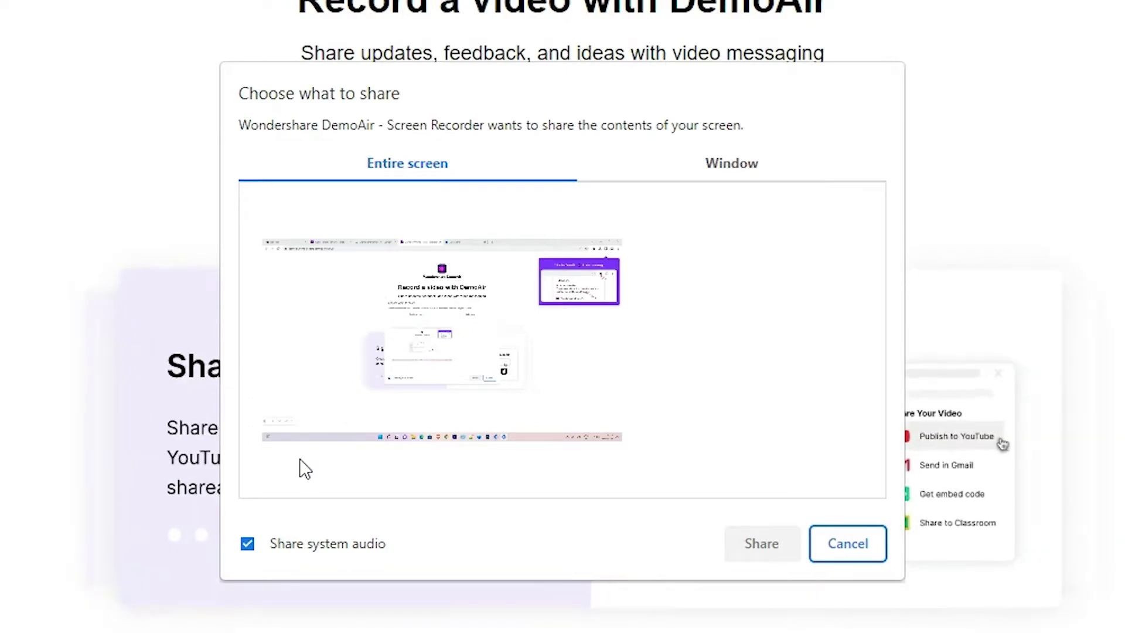
click(481, 401)
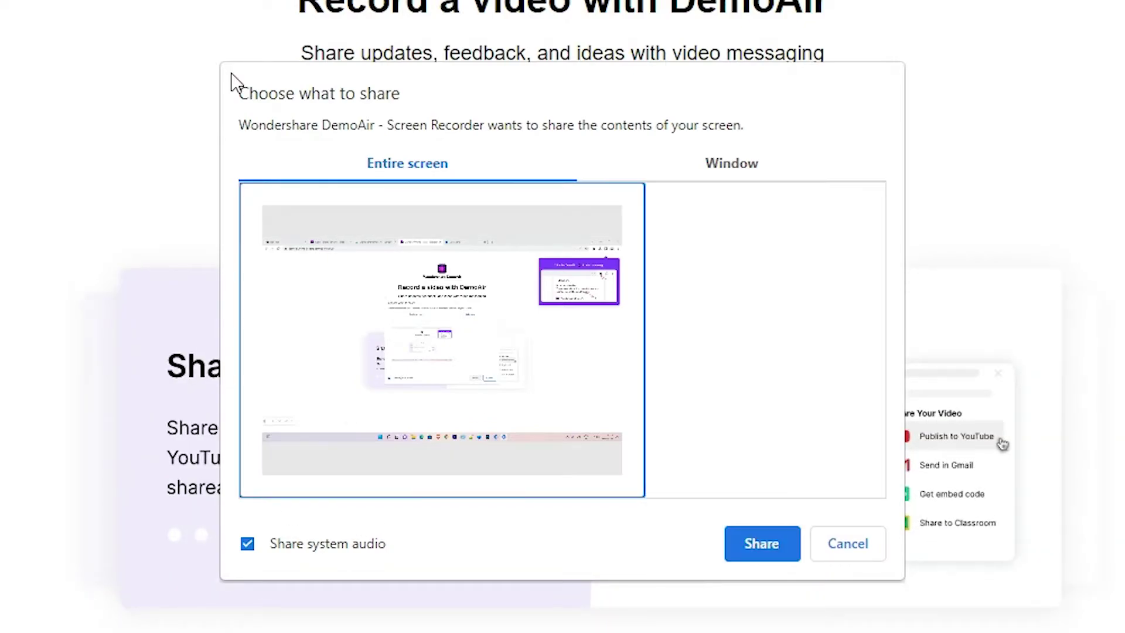
click(748, 542)
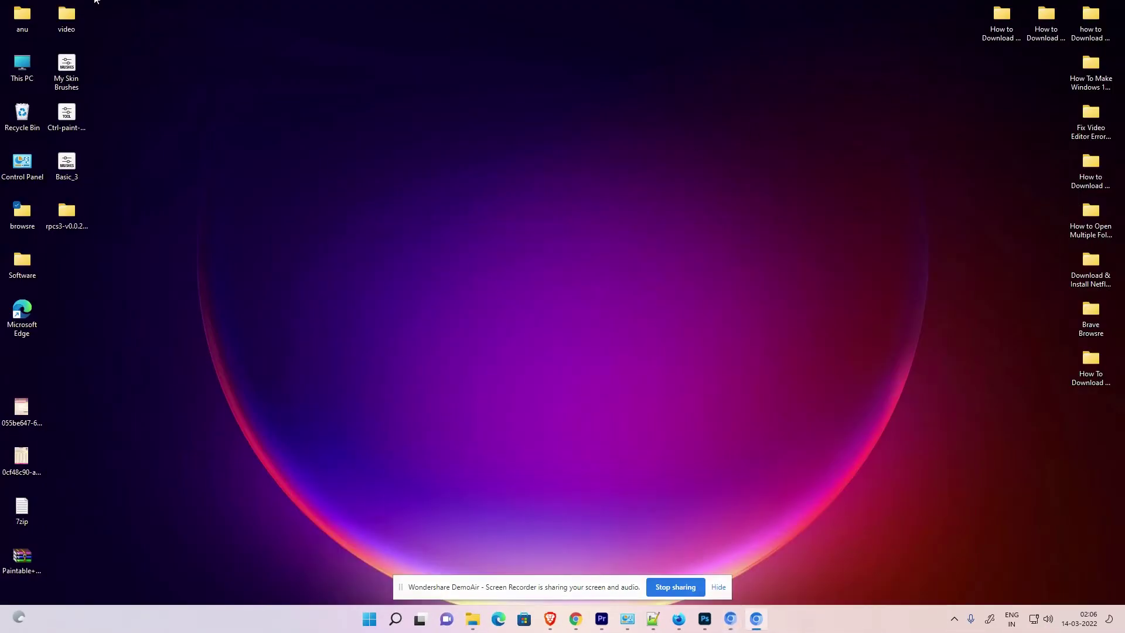
mouse_move(66, 212)
mouse_down()
mouse_move(245, 262)
mouse_move(543, 131)
mouse_move(120, 196)
mouse_move(69, 222)
mouse_up()
drag(80, 5, 4, 387)
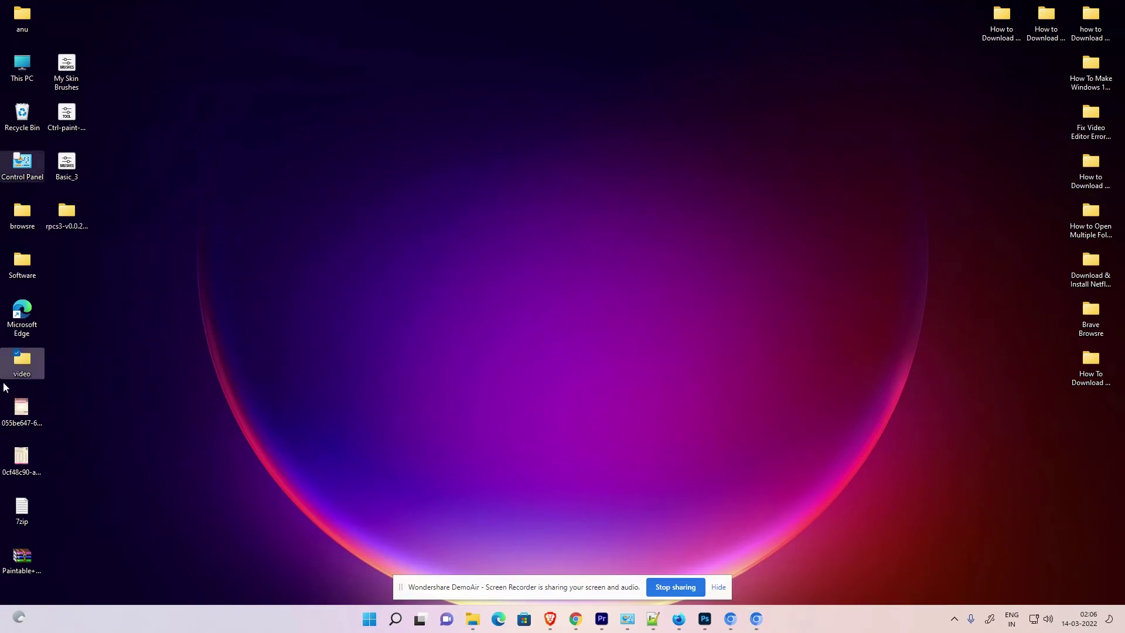
click(369, 619)
click(520, 316)
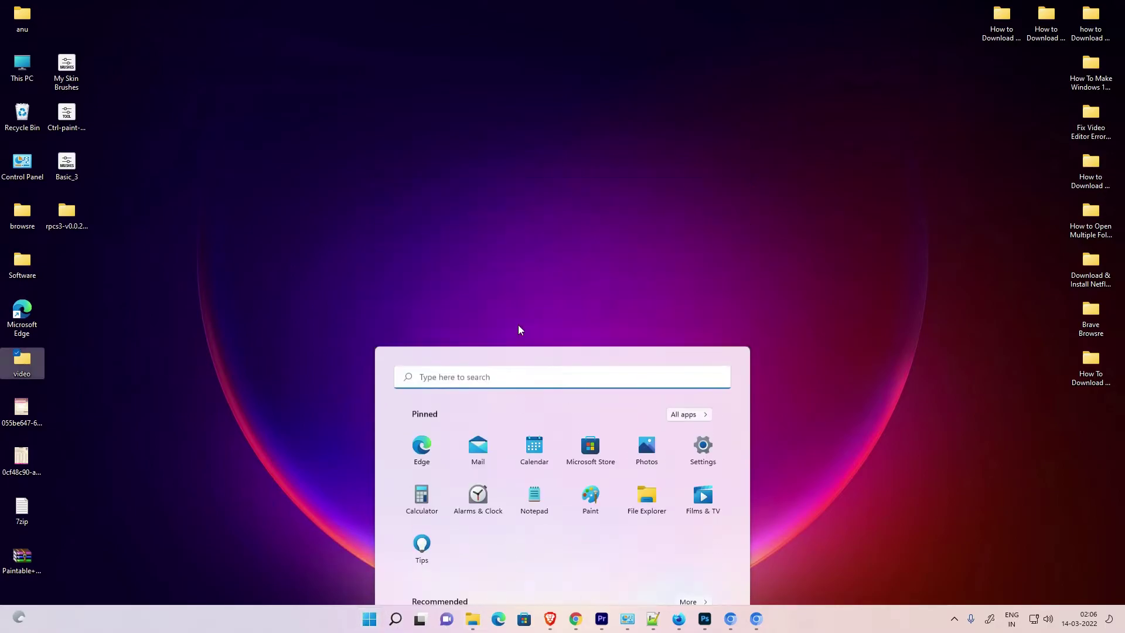
text(sddsdsdsd)
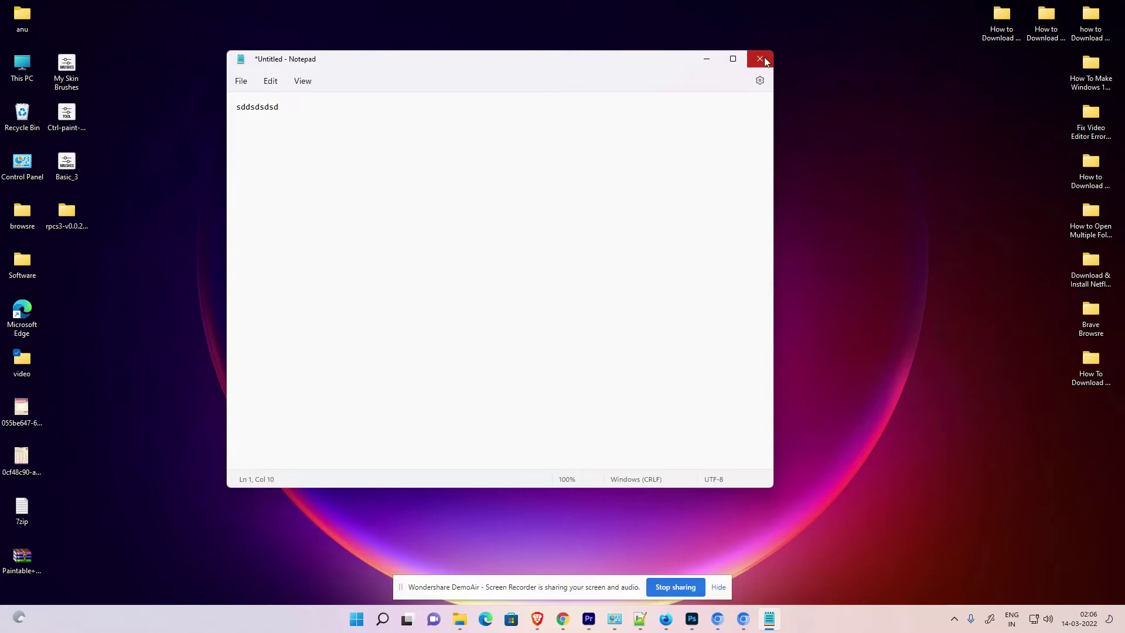
click(764, 61)
click(515, 301)
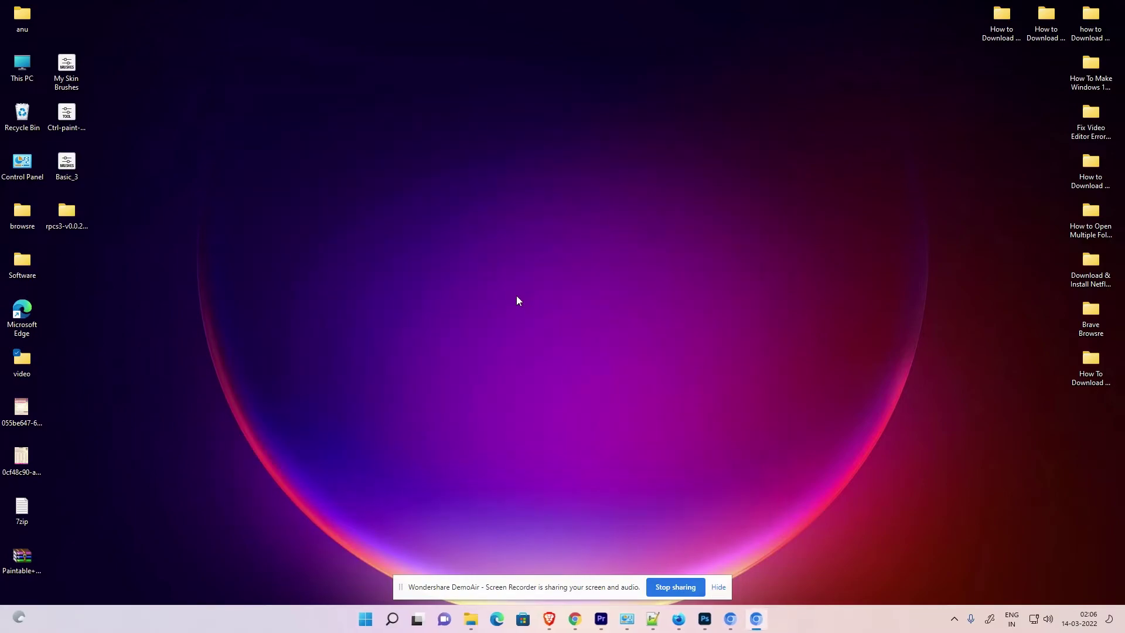
click(758, 626)
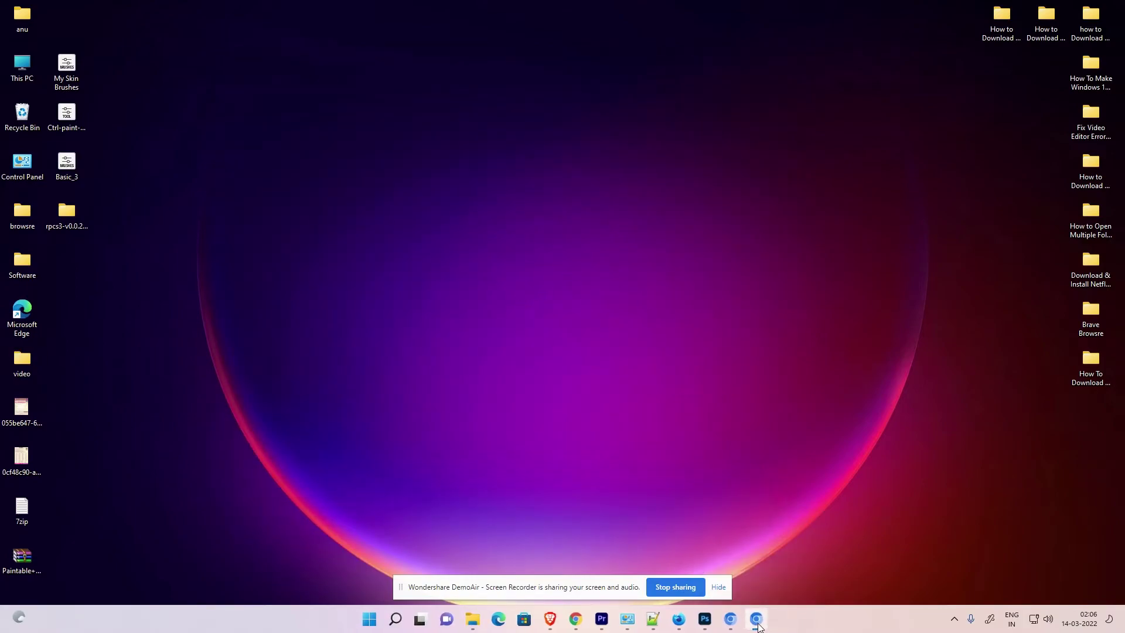
Stop the DemoAir recording, export it as WebM, and show the file in its Downloads folder.
click(733, 626)
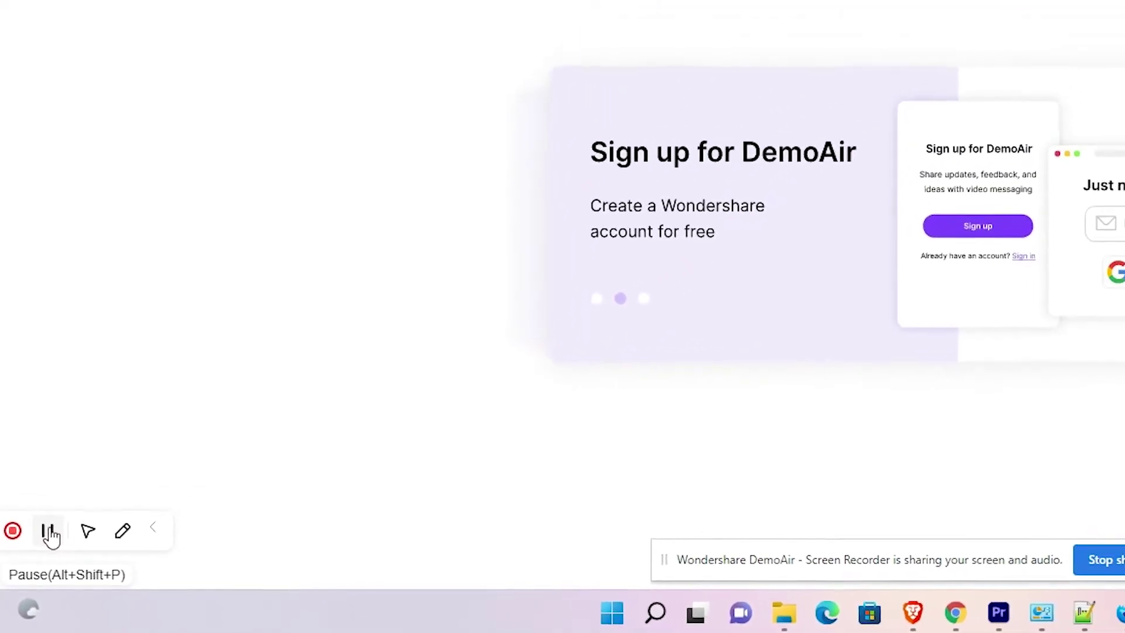
click(44, 541)
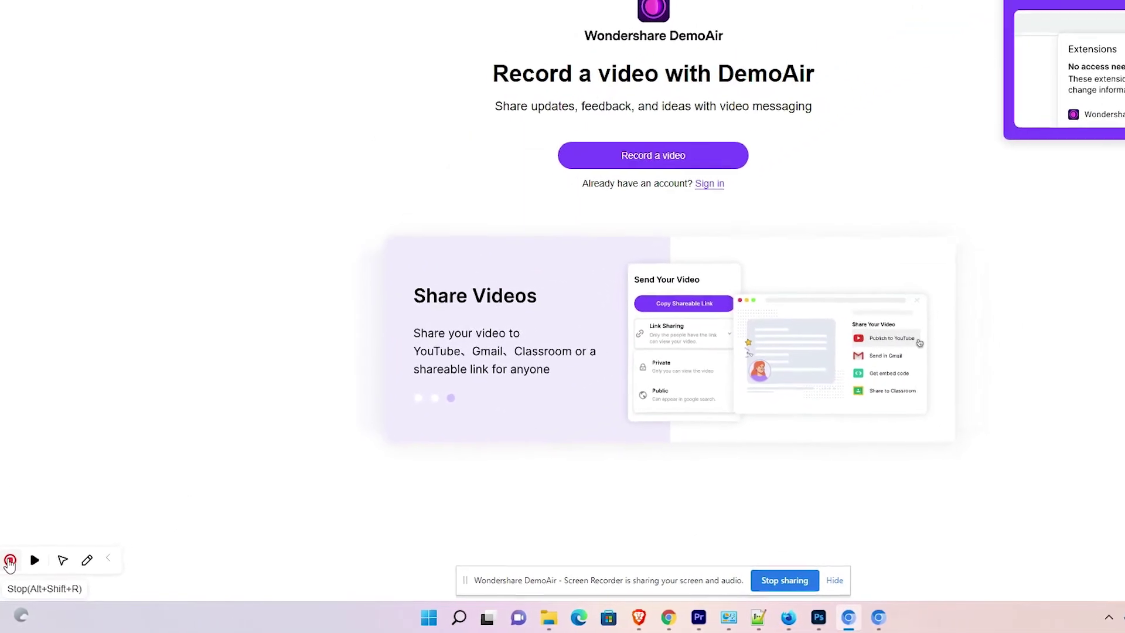
click(10, 561)
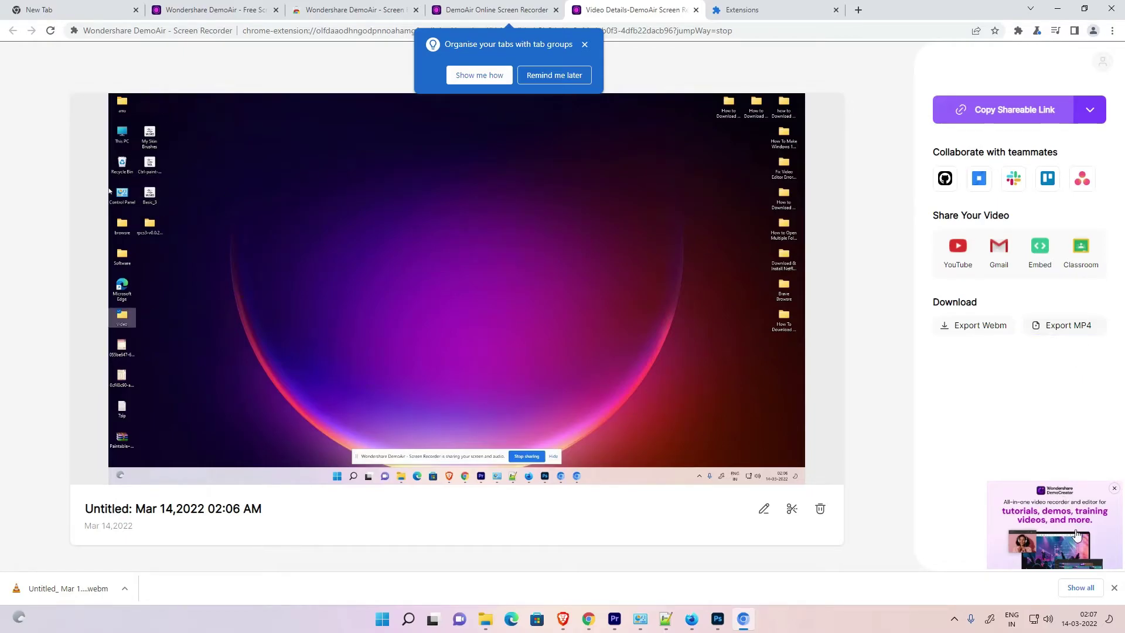
click(1080, 587)
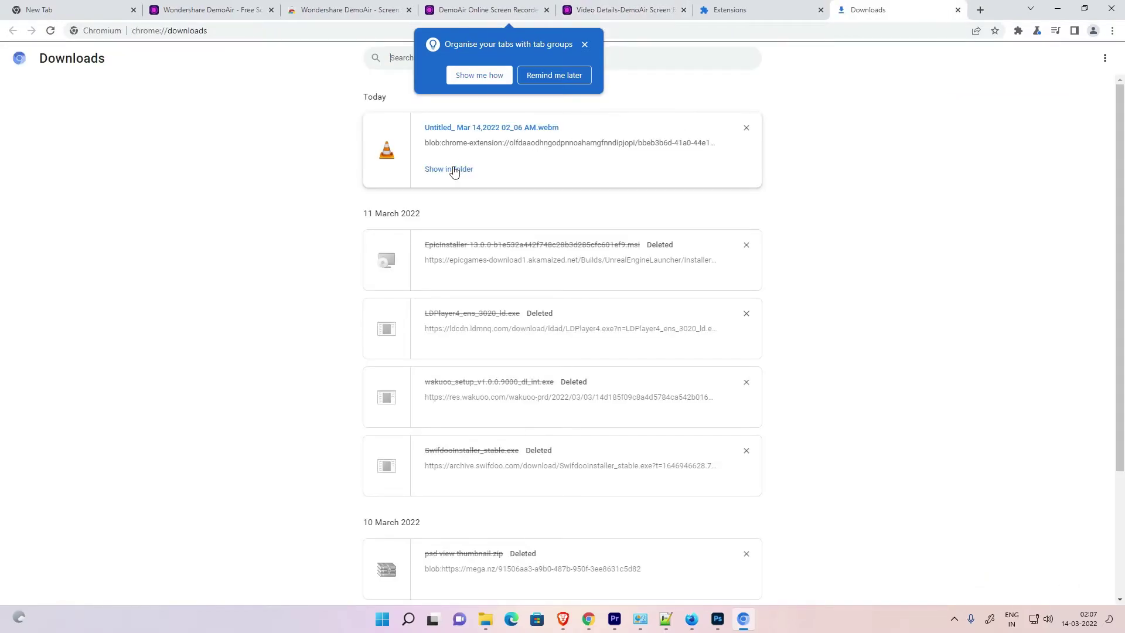
click(454, 169)
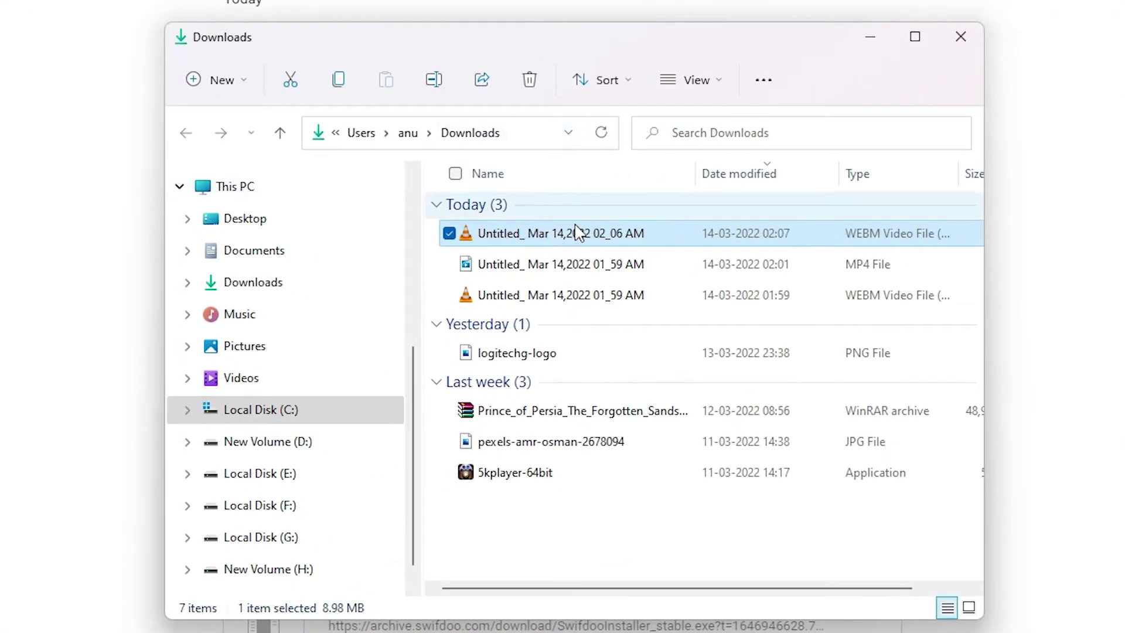
Play the 02_06 AM WebM recording in VLC media player, then close VLC.
right_click(566, 241)
mouse_move(656, 333)
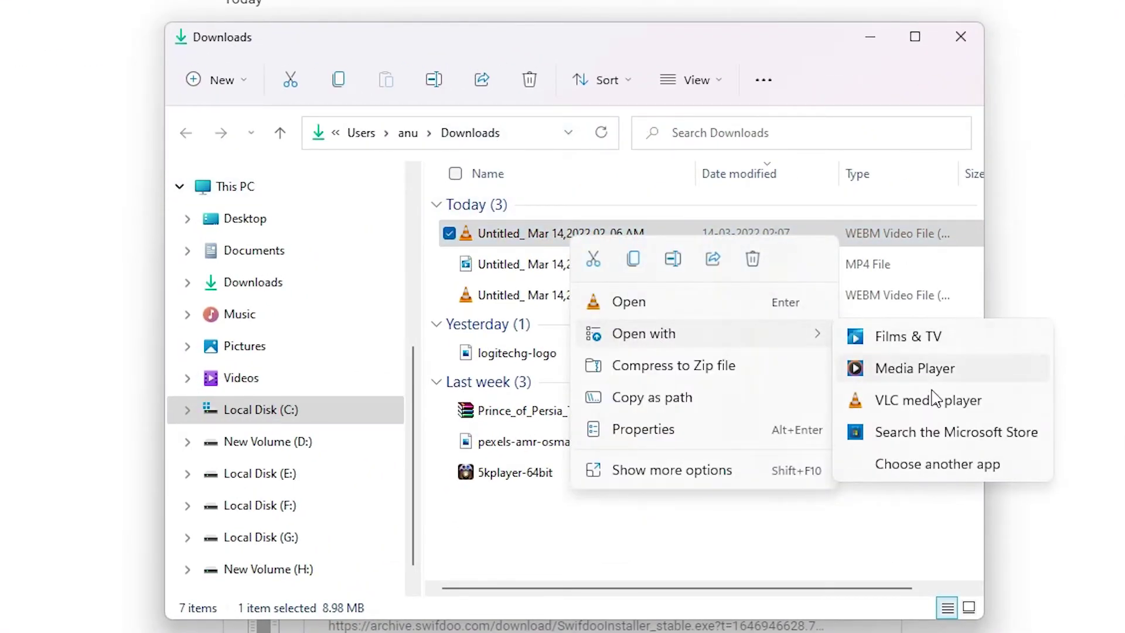
click(932, 400)
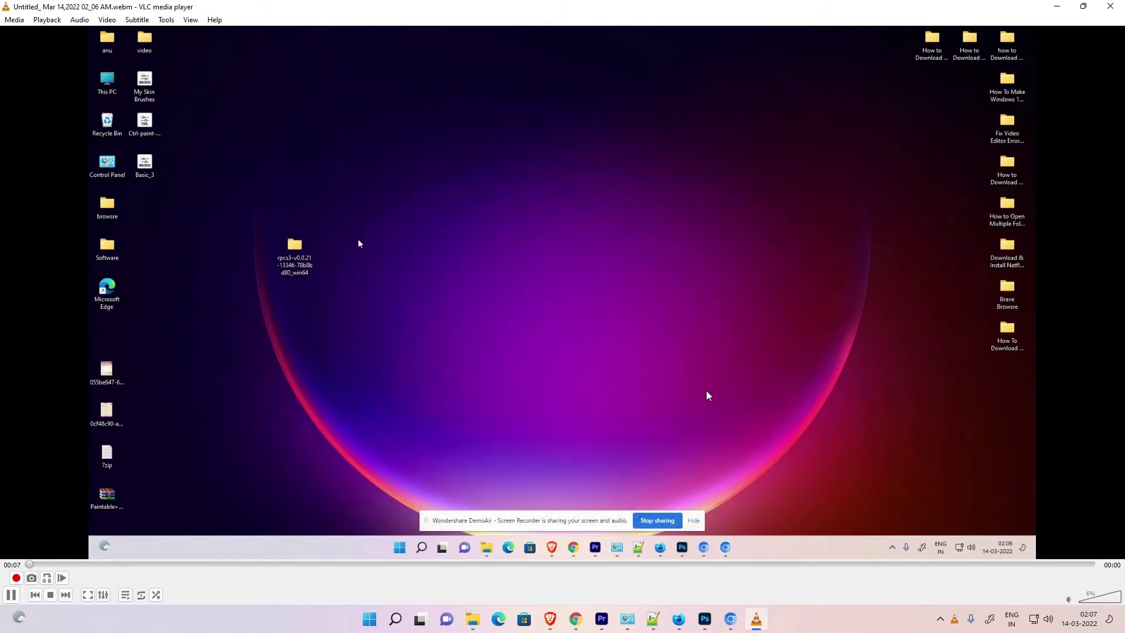
click(1111, 7)
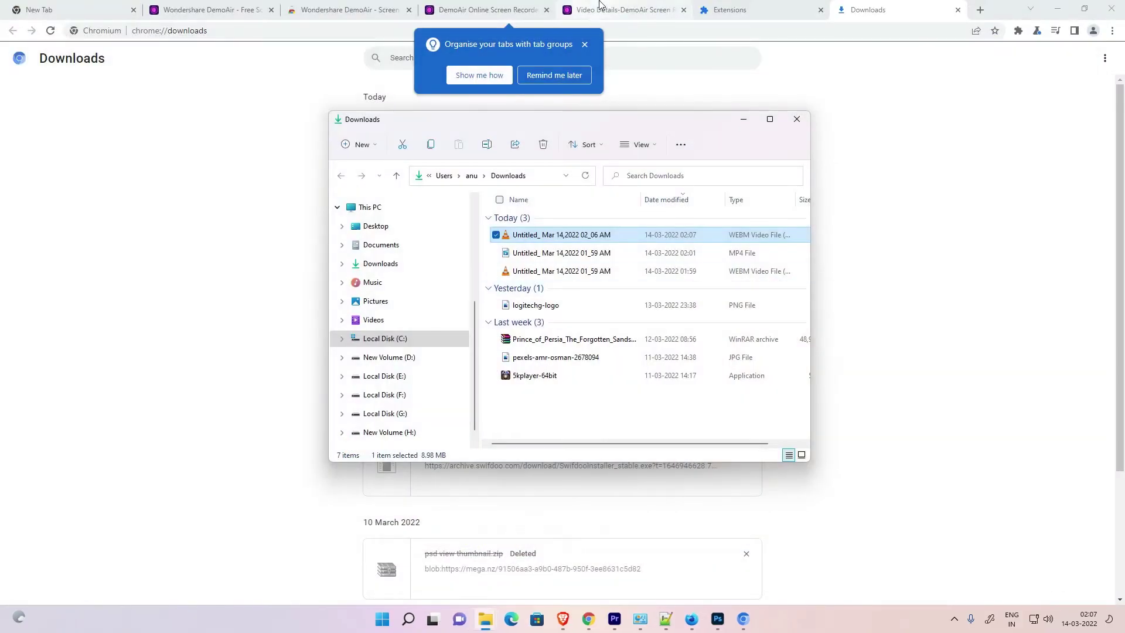
Switch to the DemoAir Online Screen Recorder tab, then to the Video Details tab.
click(494, 6)
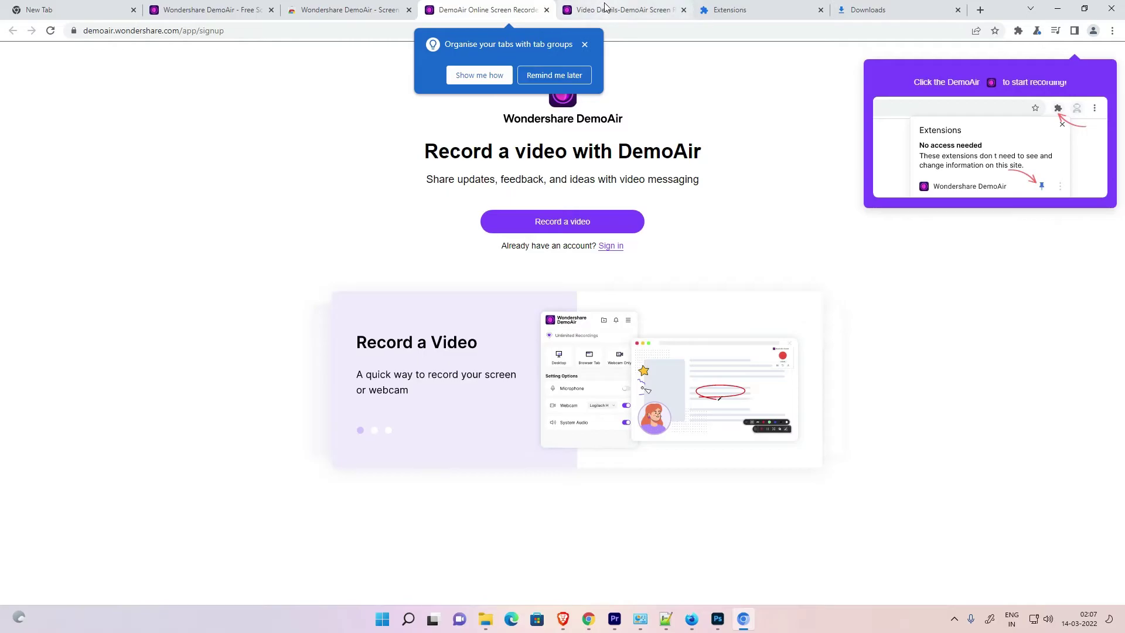
click(608, 8)
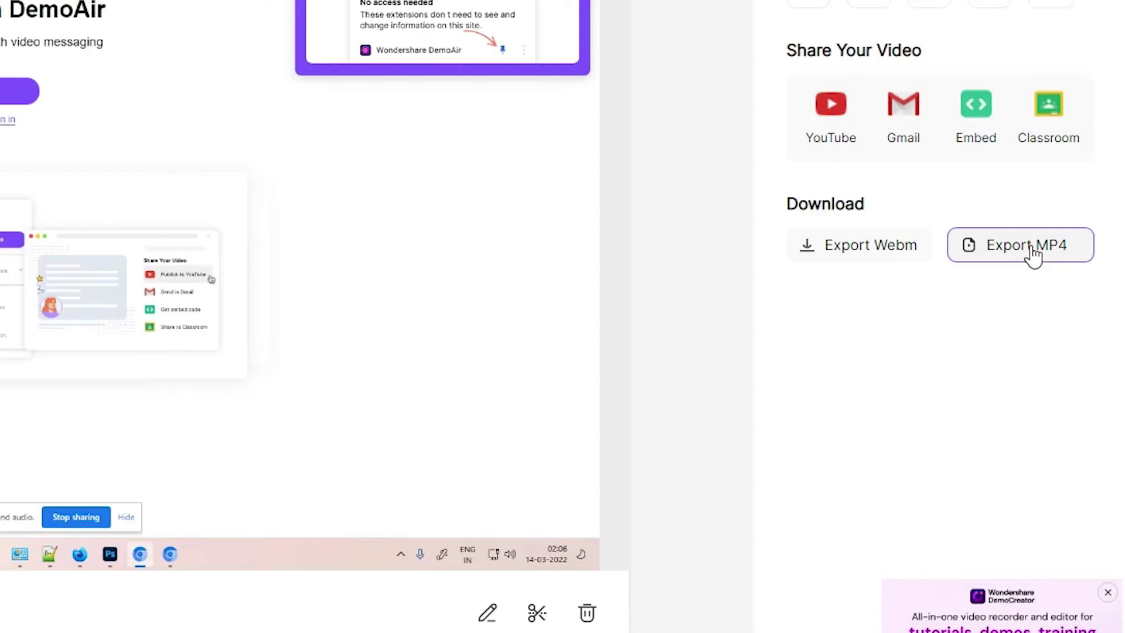
Choose Export MP4, dismiss the Google account prompt, and log in to Wondershare with Google.
click(1033, 254)
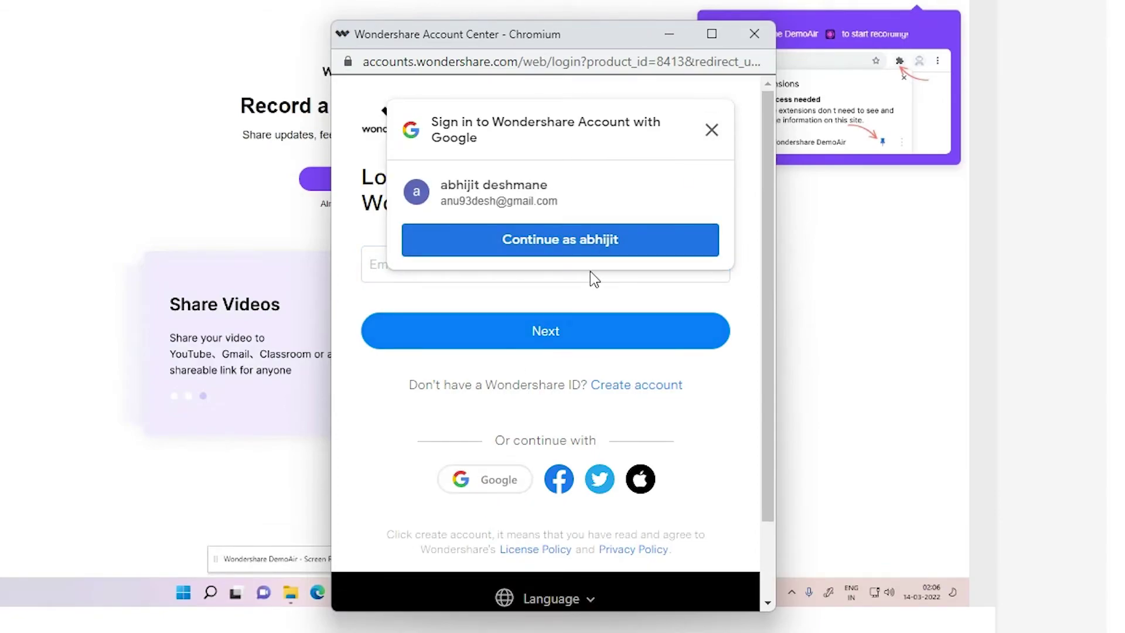
click(711, 128)
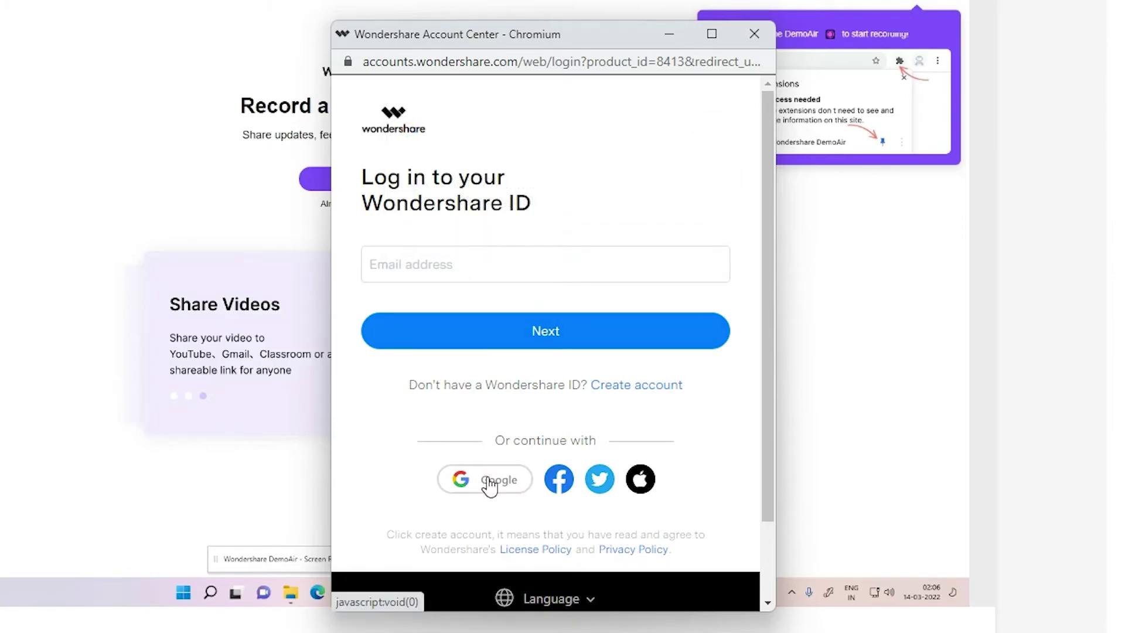
click(489, 485)
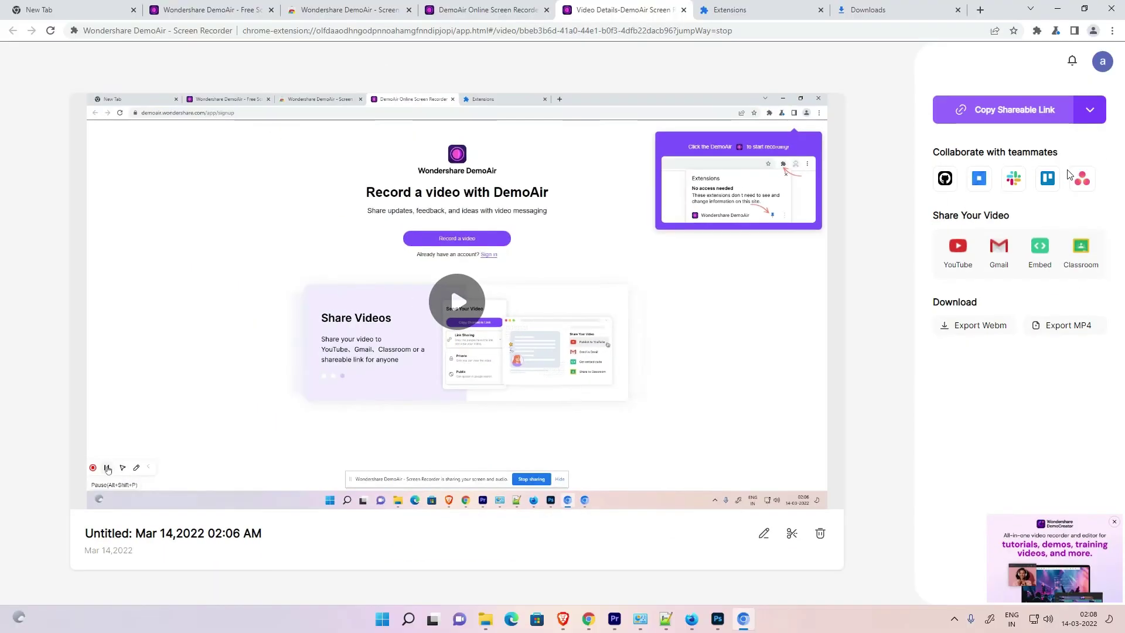
Check the signed-in Wondershare account from the account menu while the MP4 downloads.
click(1103, 66)
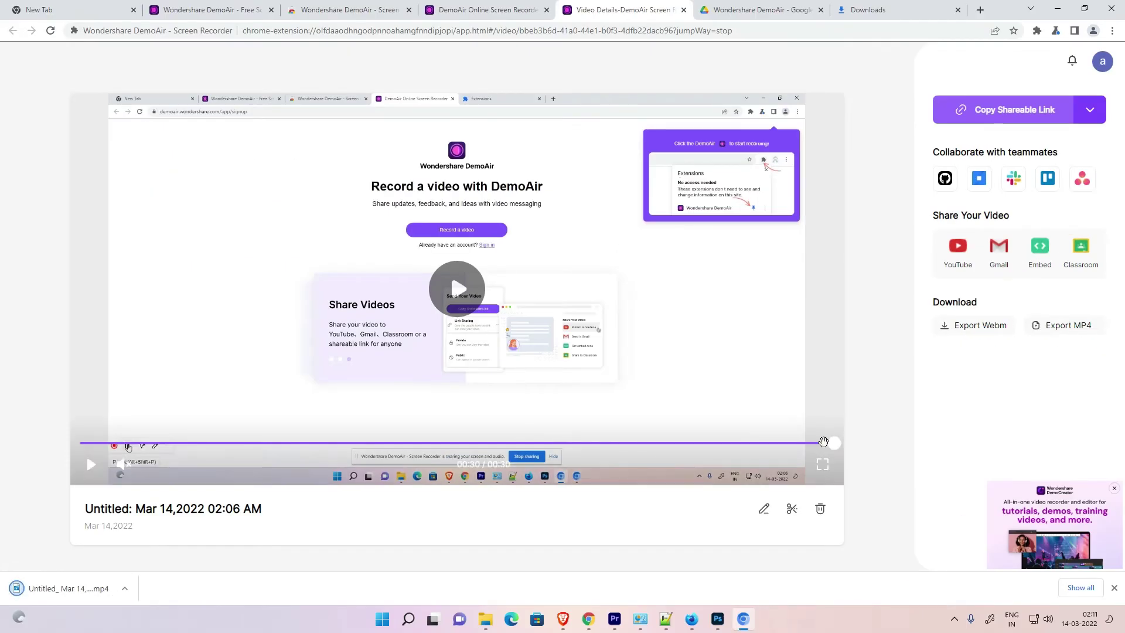
Locate the downloaded MP4 in File Explorer and check its properties (1.98 MB).
click(1080, 588)
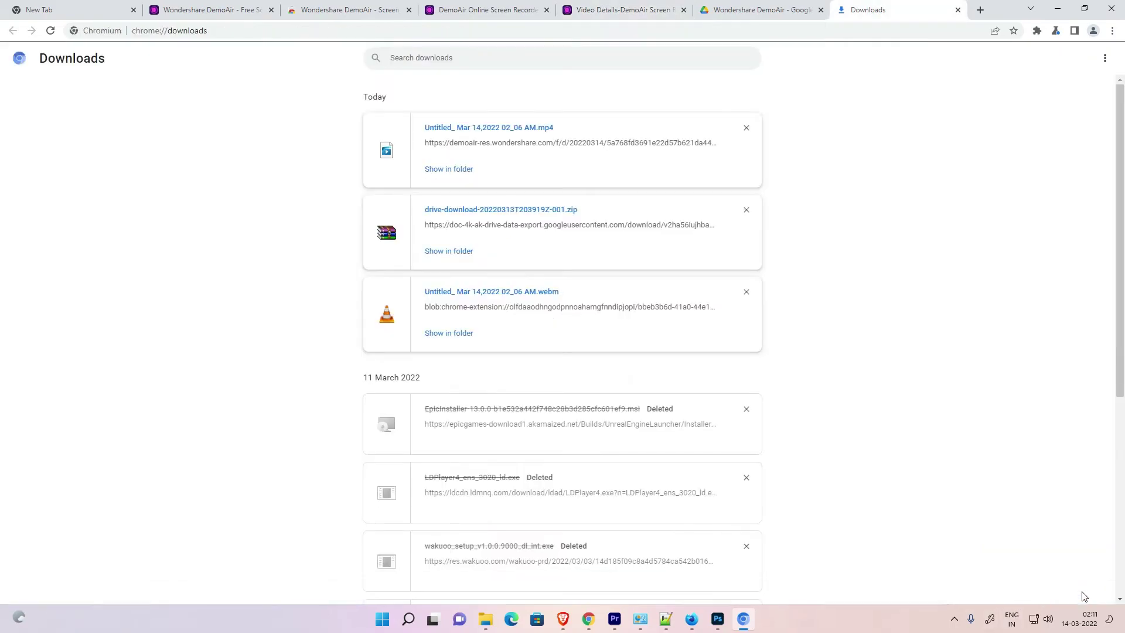
click(452, 172)
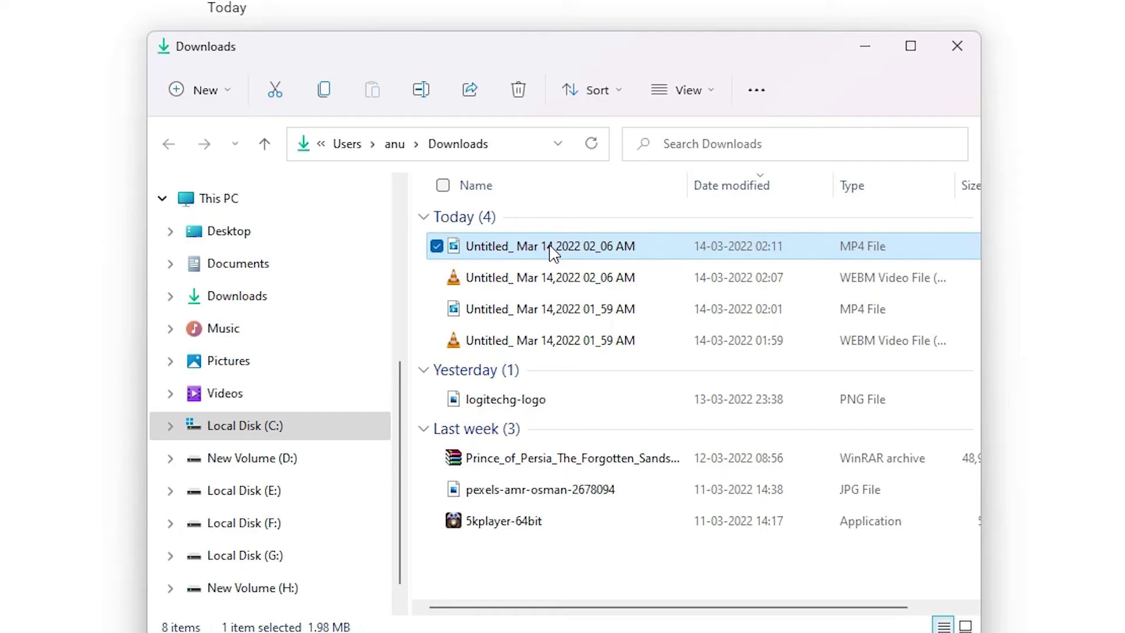
right_click(553, 246)
click(672, 442)
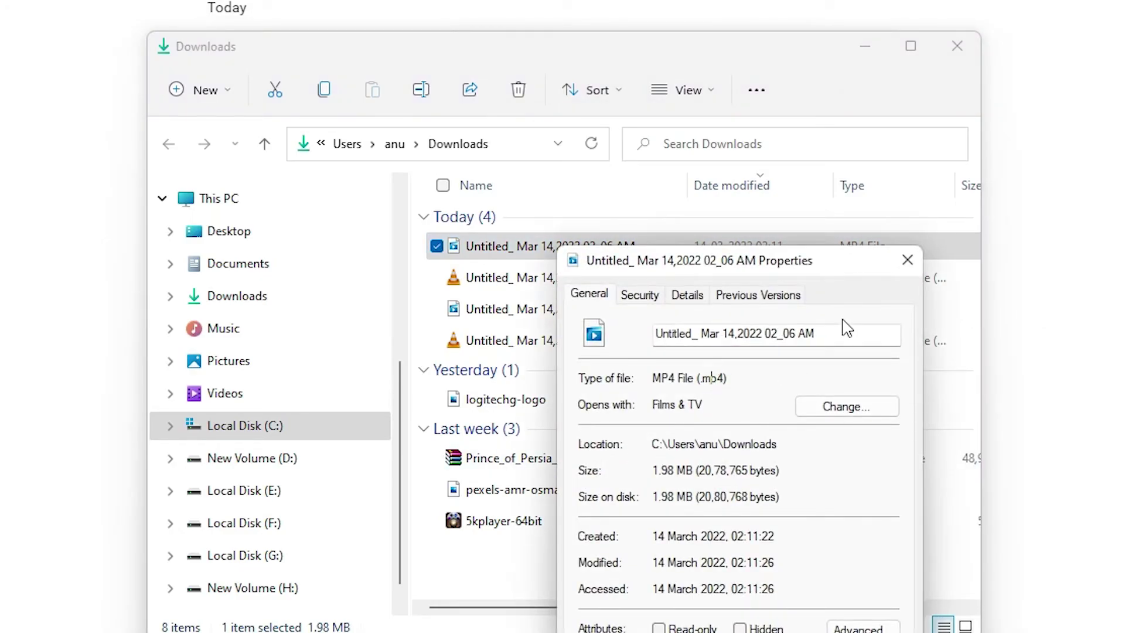
click(907, 259)
Play the MP4 recording in VLC, skipping ahead to about 00:21.
right_click(505, 253)
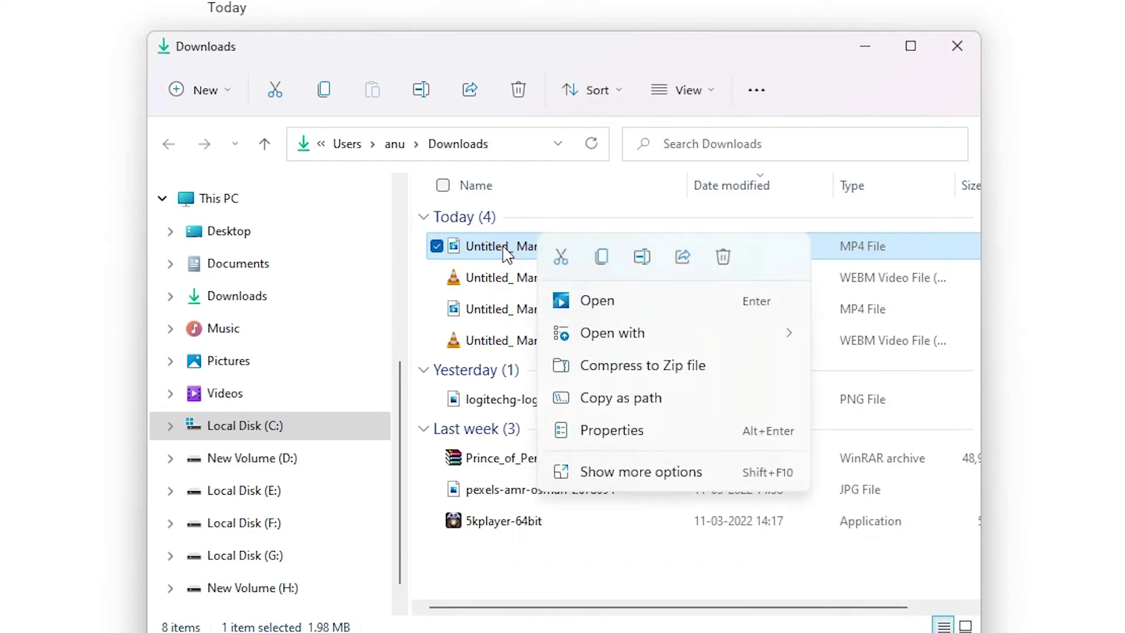
mouse_move(609, 334)
click(901, 448)
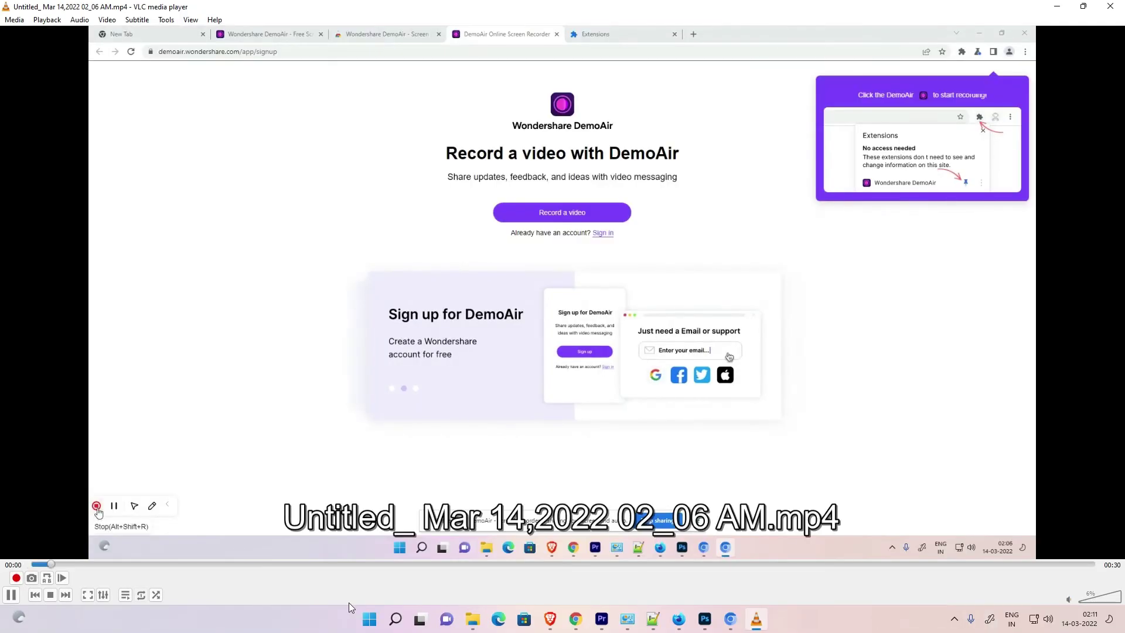
click(286, 564)
click(394, 564)
drag(394, 571, 863, 571)
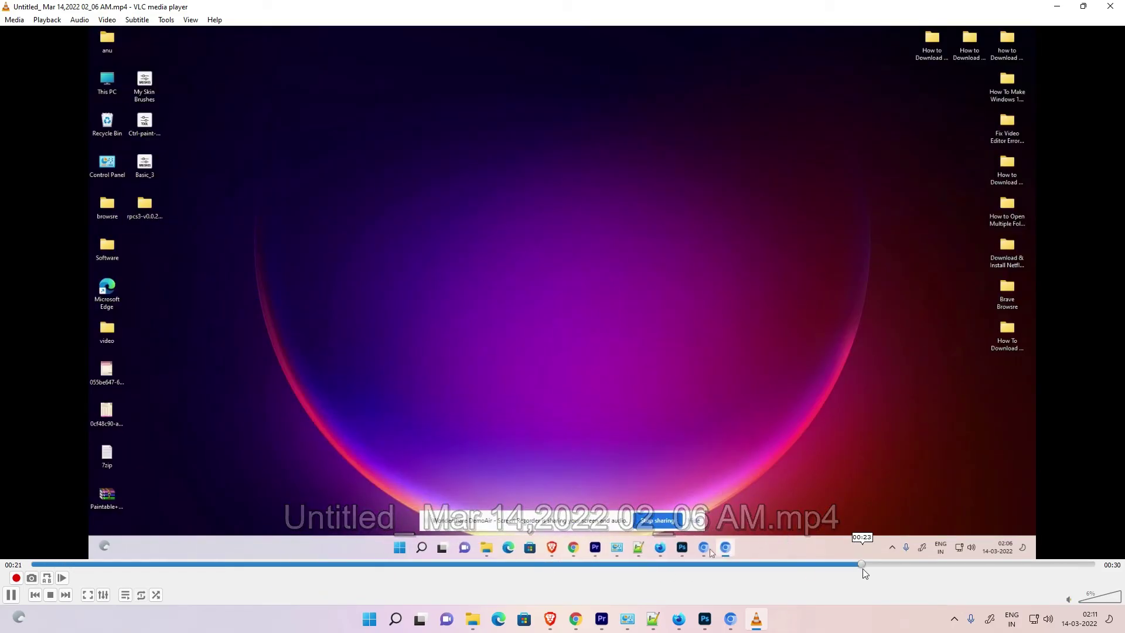
Close VLC and go back to the recording's Video Details page in Chrome.
click(1110, 6)
click(864, 336)
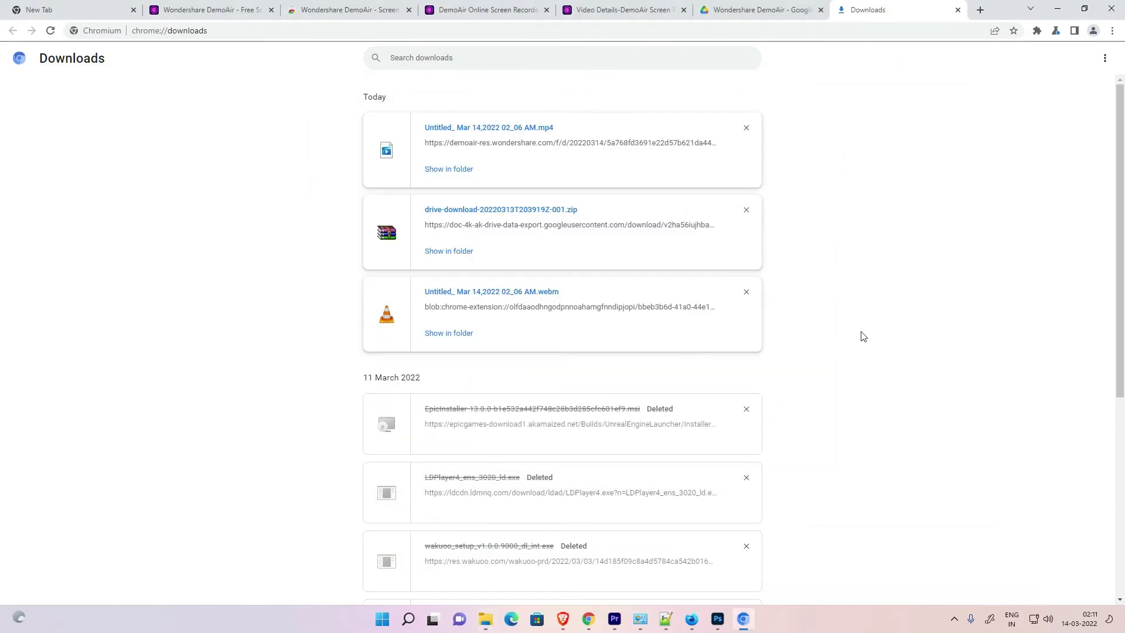
click(609, 9)
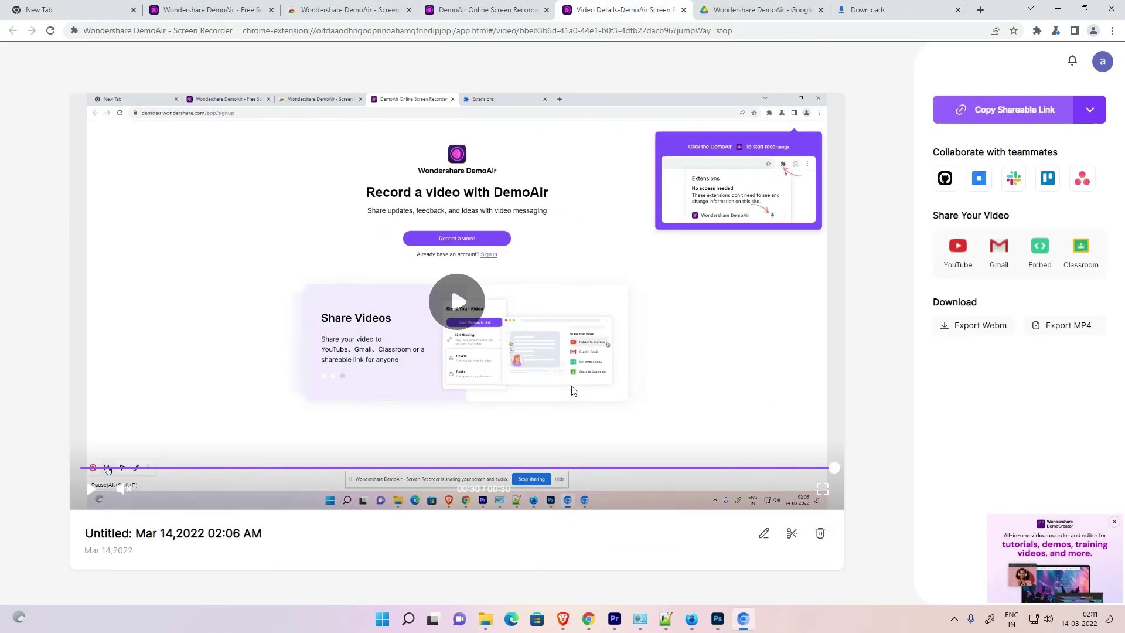